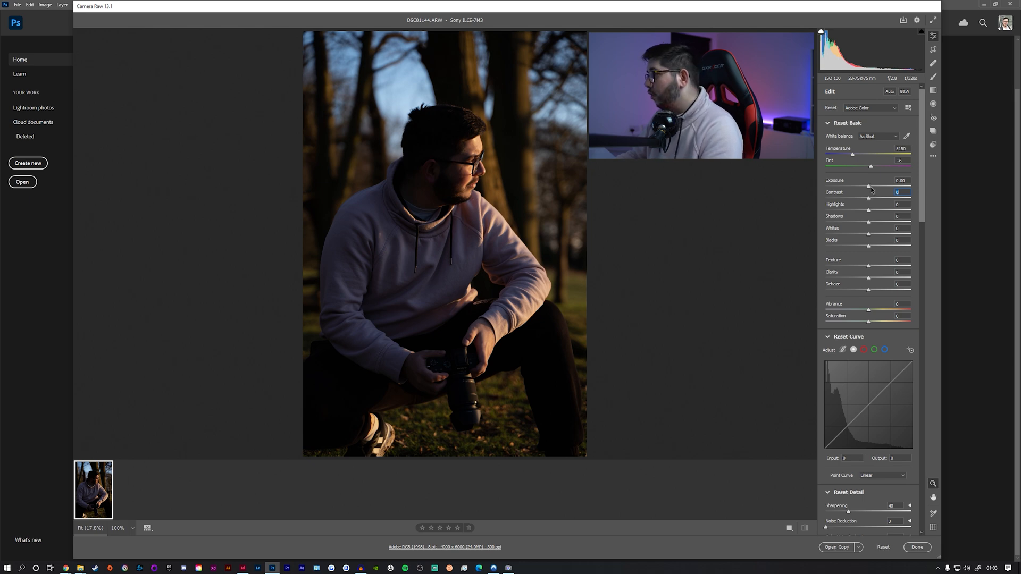
Step: Brighten the portrait by setting Exposure to +0.70, Highlights to -1 and Shadows to +91
alt+click(868, 187)
mouse_move(869, 189)
mouse_down()
mouse_move(857, 189)
mouse_move(893, 190)
mouse_move(874, 180)
mouse_up()
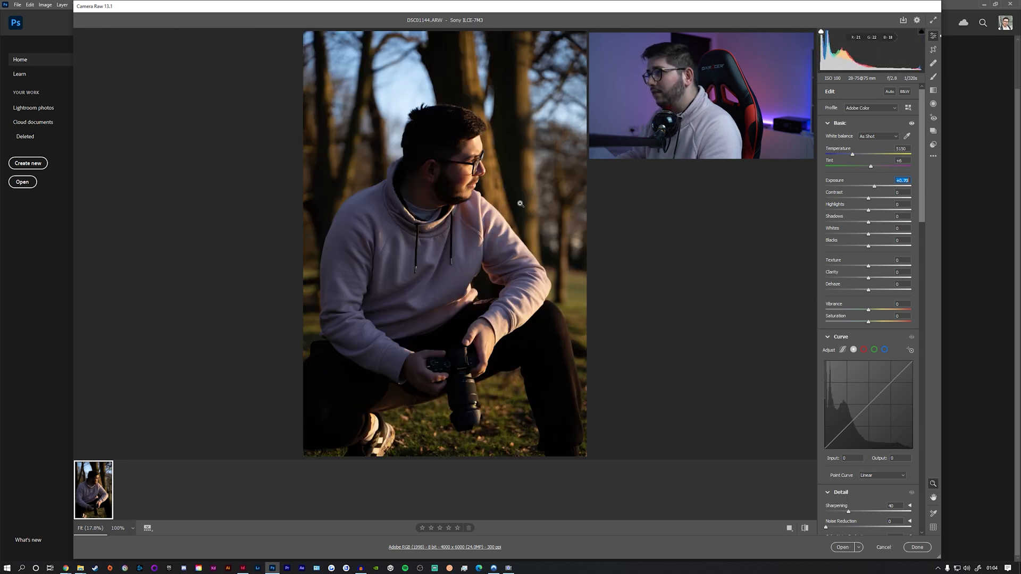
mouse_move(869, 210)
mouse_down()
mouse_move(887, 209)
mouse_move(868, 208)
mouse_up()
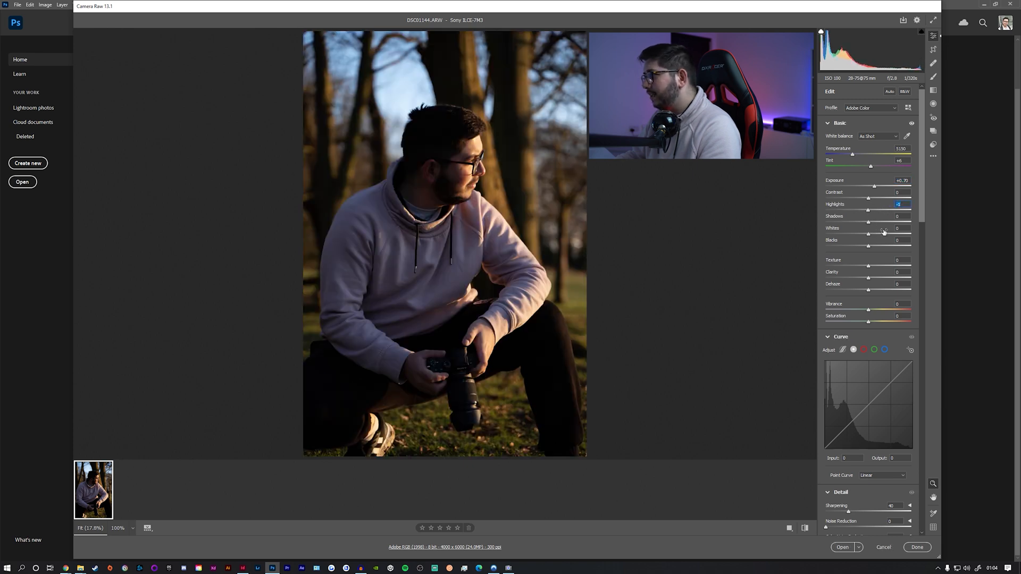
key(alt)
drag(868, 223, 908, 224)
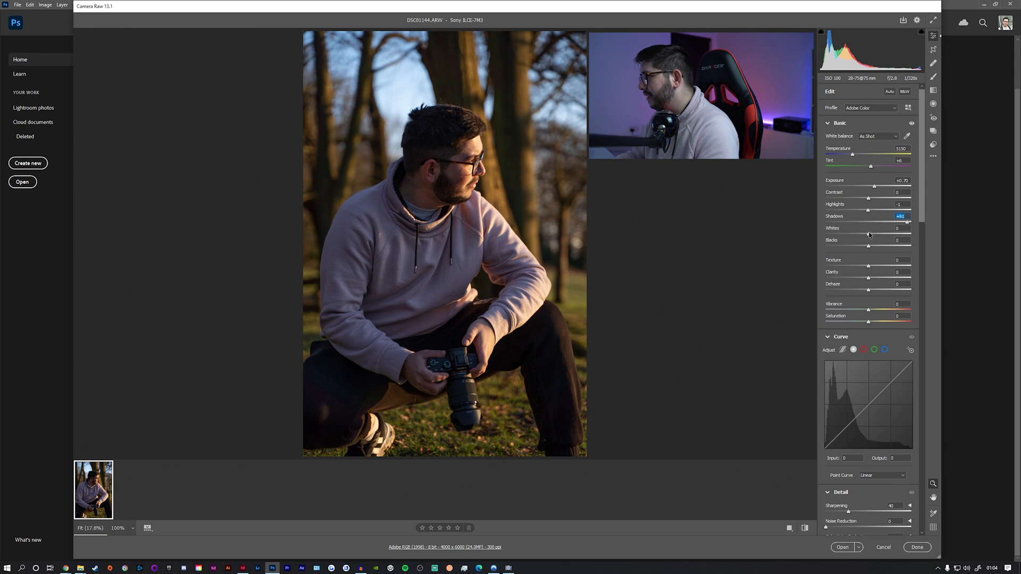
Step: Adjust the tonal range by setting Whites to +6, Blacks to +32 and Contrast to +21
mouse_move(869, 234)
mouse_down()
mouse_move(883, 232)
mouse_move(873, 236)
mouse_up()
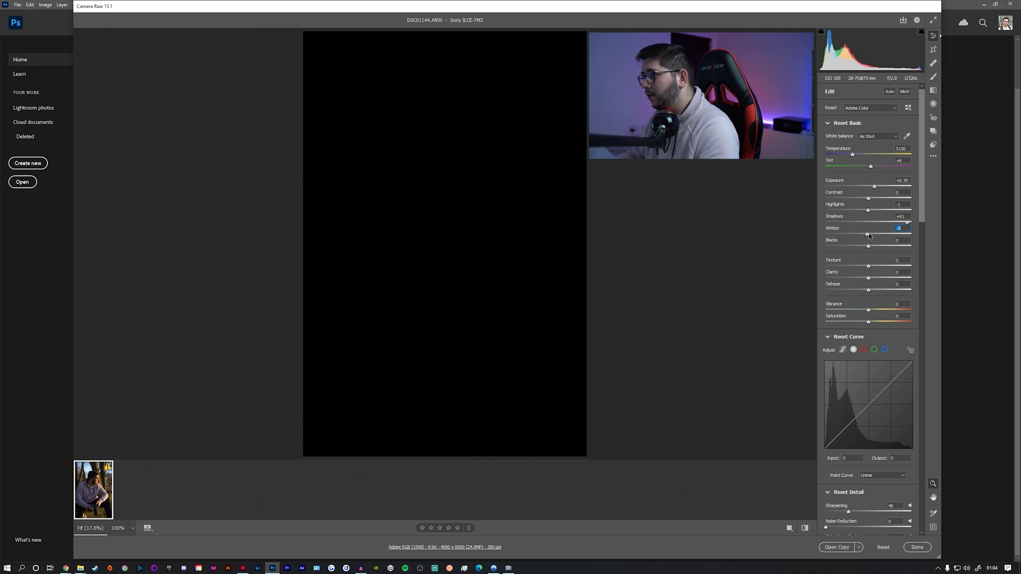
drag(868, 235, 881, 245)
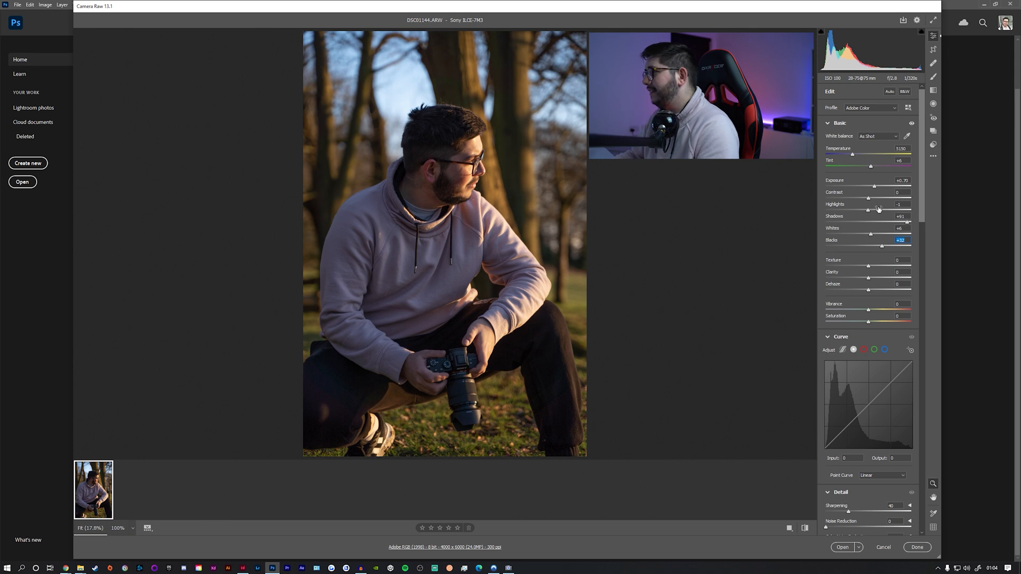
key(alt)
drag(871, 200, 877, 198)
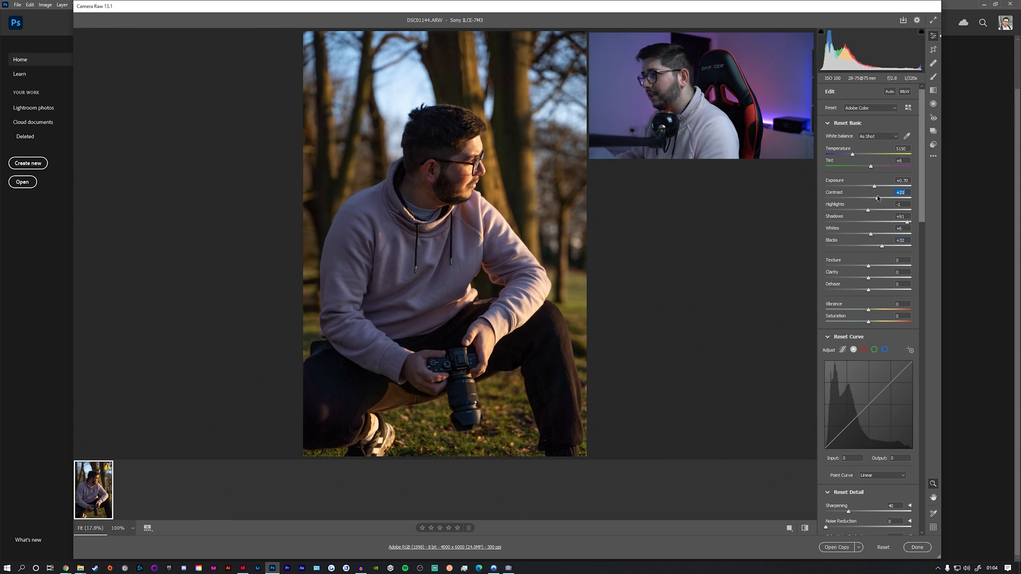
Step: Warm the white balance to a Temperature of 5850 and shift the Tint slightly towards magenta
click(853, 153)
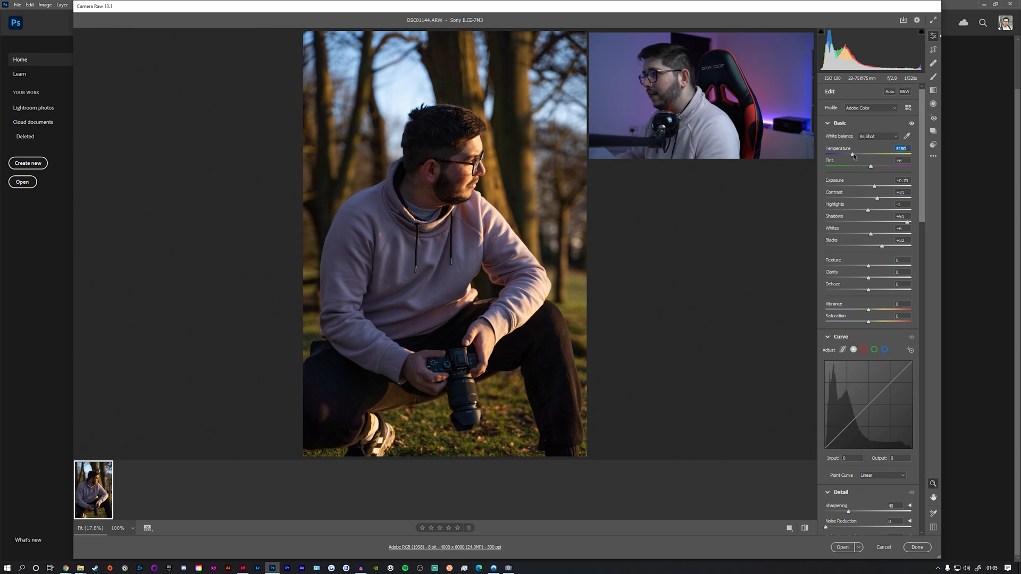
drag(853, 153, 859, 154)
drag(872, 166, 875, 168)
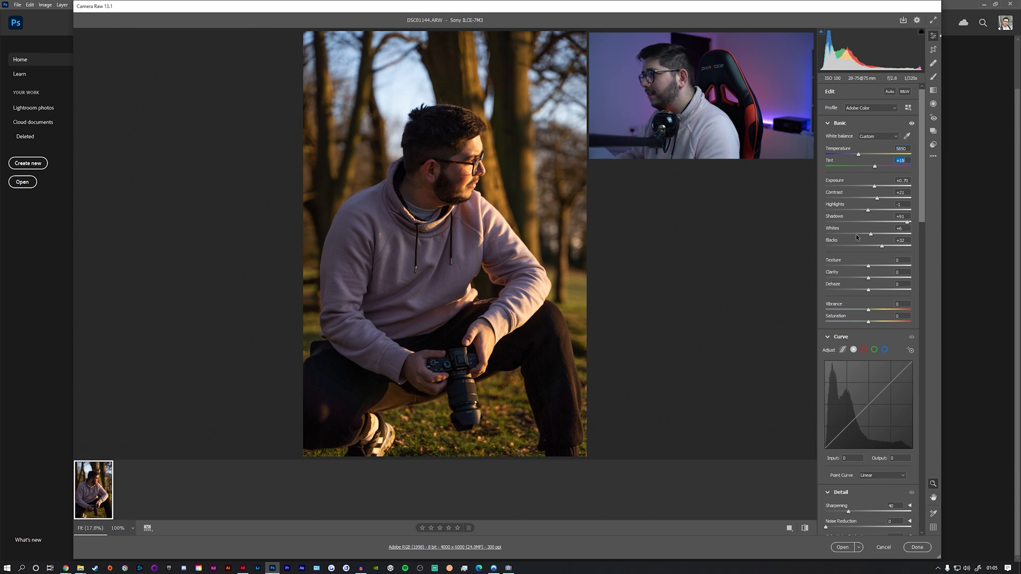
Step: Compare the edited portrait with the original by switching repeatedly between the before and after views
key(backslash)
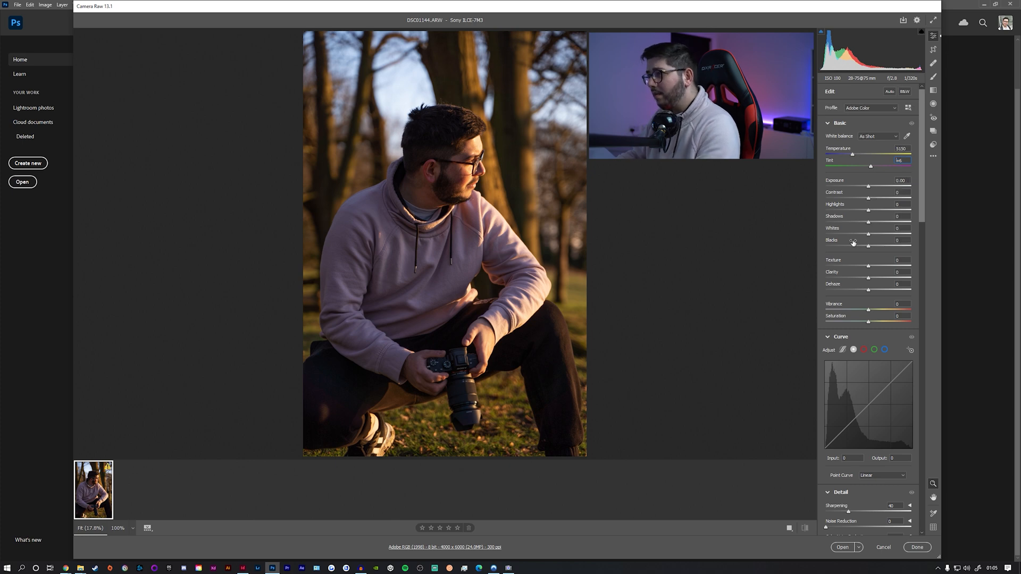
key(backslash)
key(backslash)
key(backslash)
key(backslash)
key(backslash)
key(backslash)
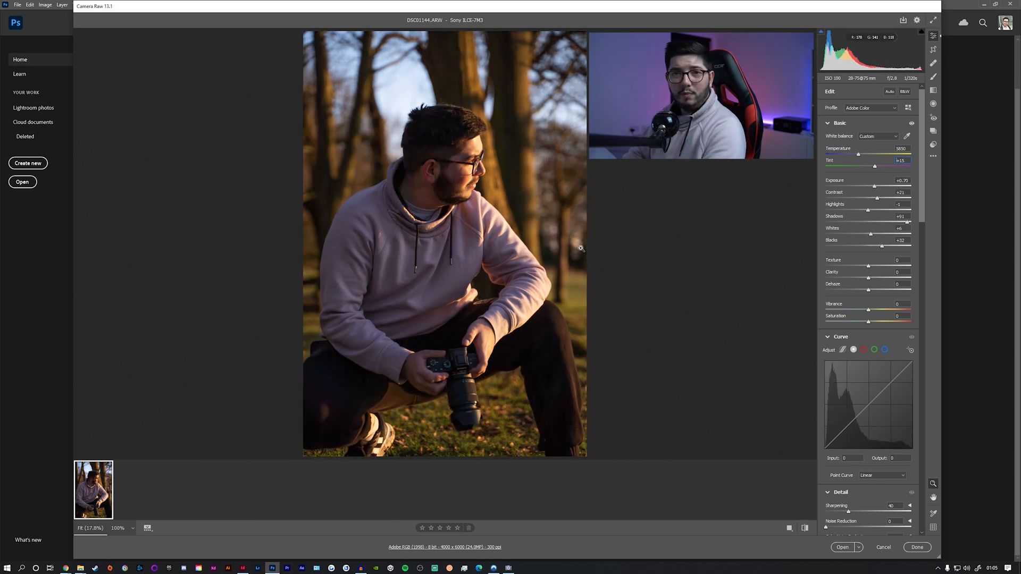
key(backslash)
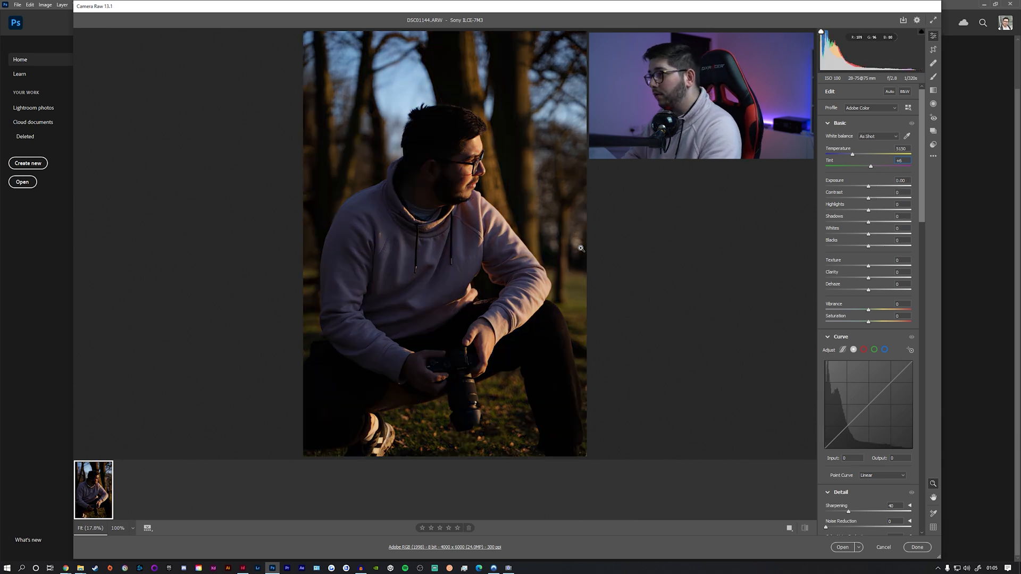
key(backslash)
key(backslash)
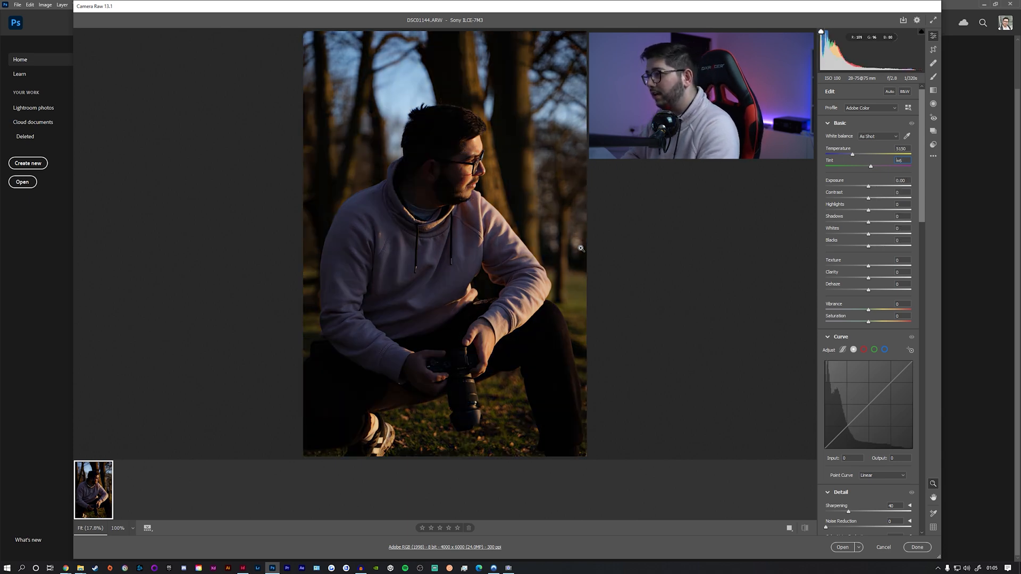
key(backslash)
Step: Raise Texture to +32 while checking the detail on the man's face and hair
scroll(884, 234, down, 1)
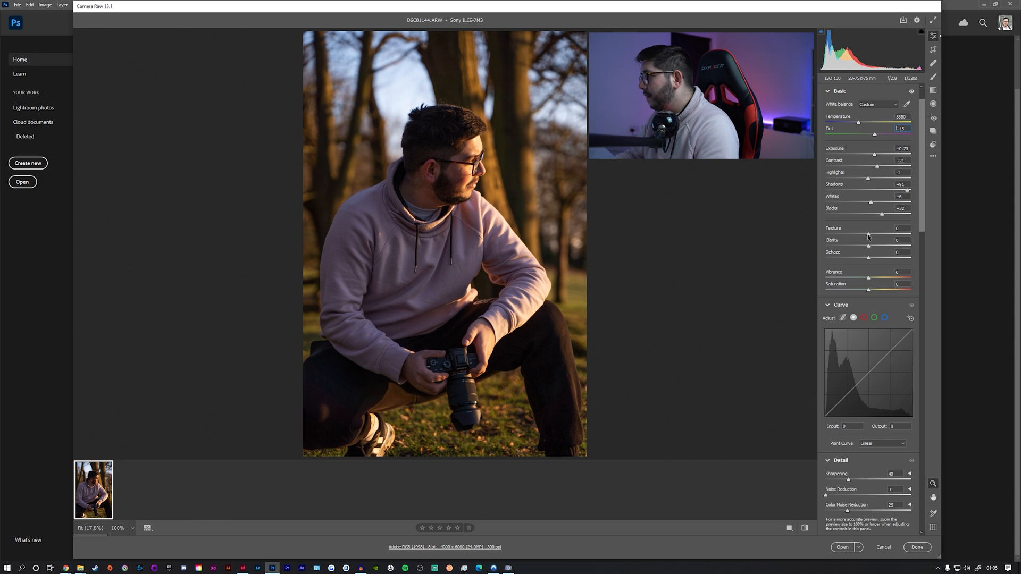
drag(868, 236, 875, 235)
scroll(481, 148, up, 2)
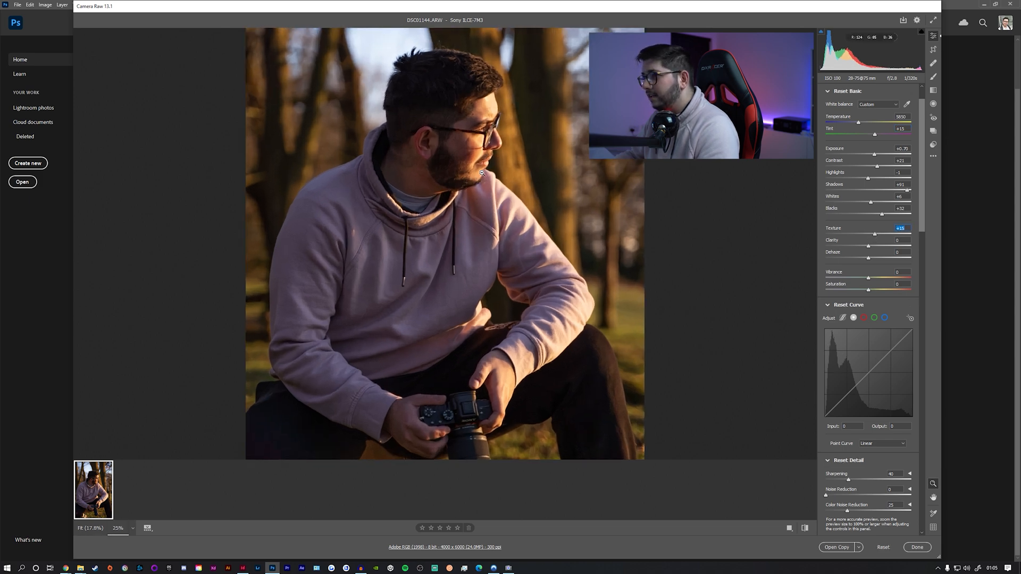
scroll(480, 148, up, 1)
drag(475, 149, 454, 270)
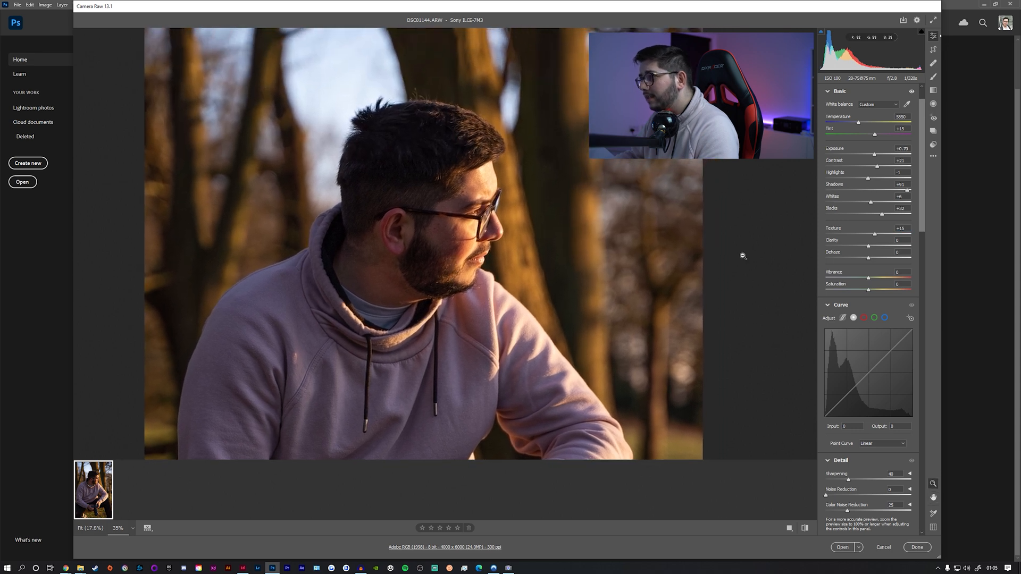
drag(876, 235, 872, 235)
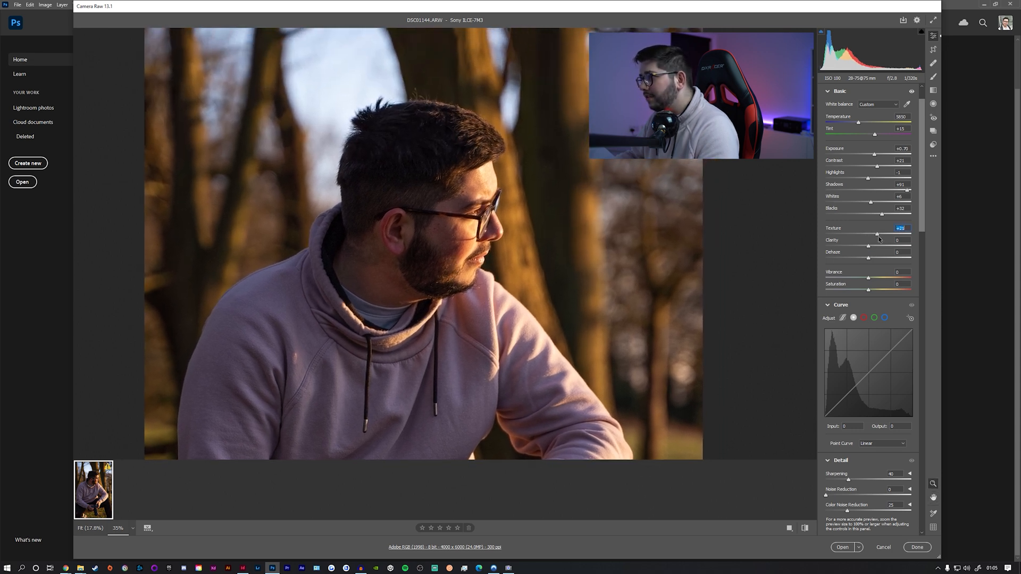
scroll(519, 157, up, 3)
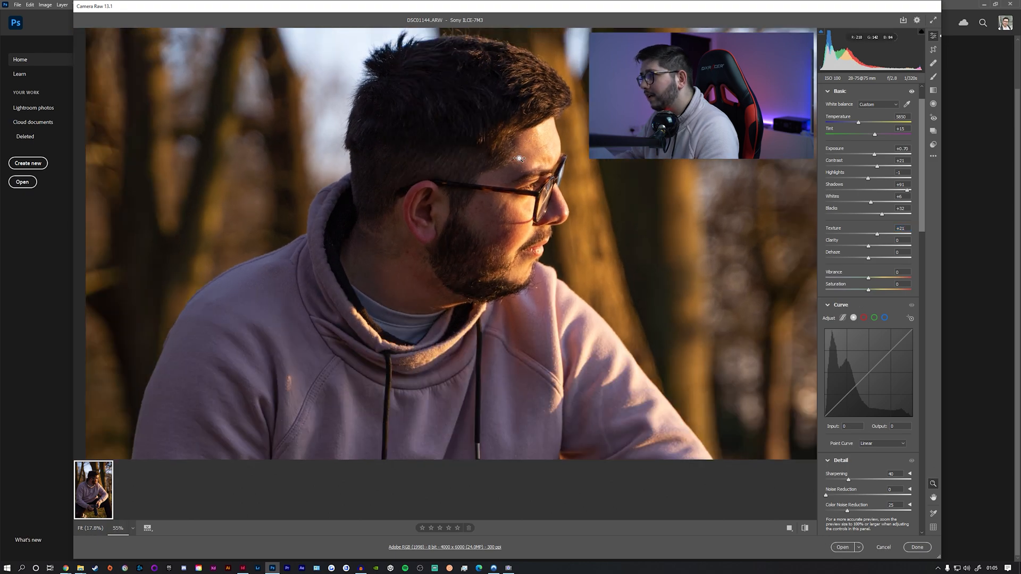
drag(519, 157, 561, 119)
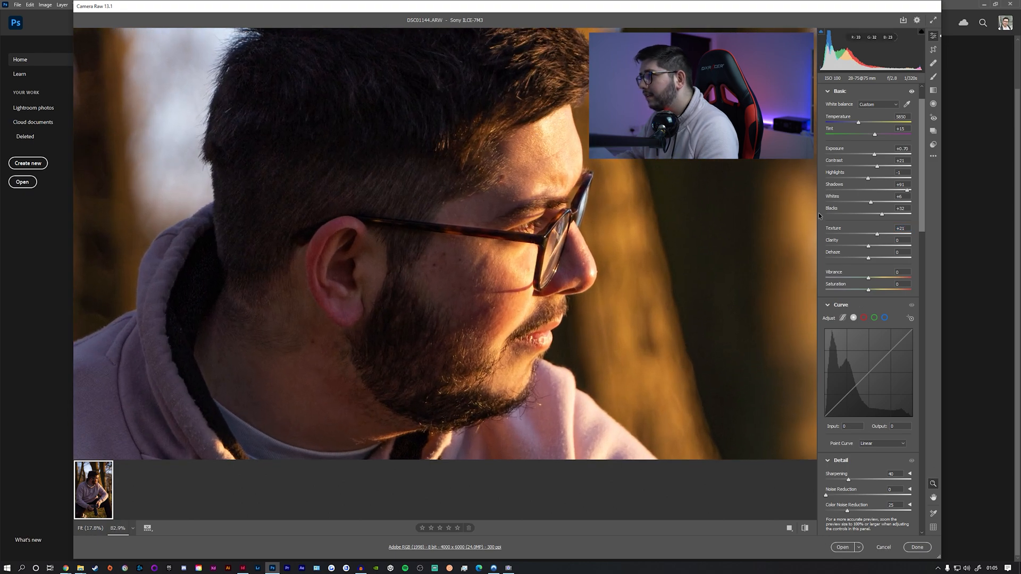
drag(873, 237, 869, 233)
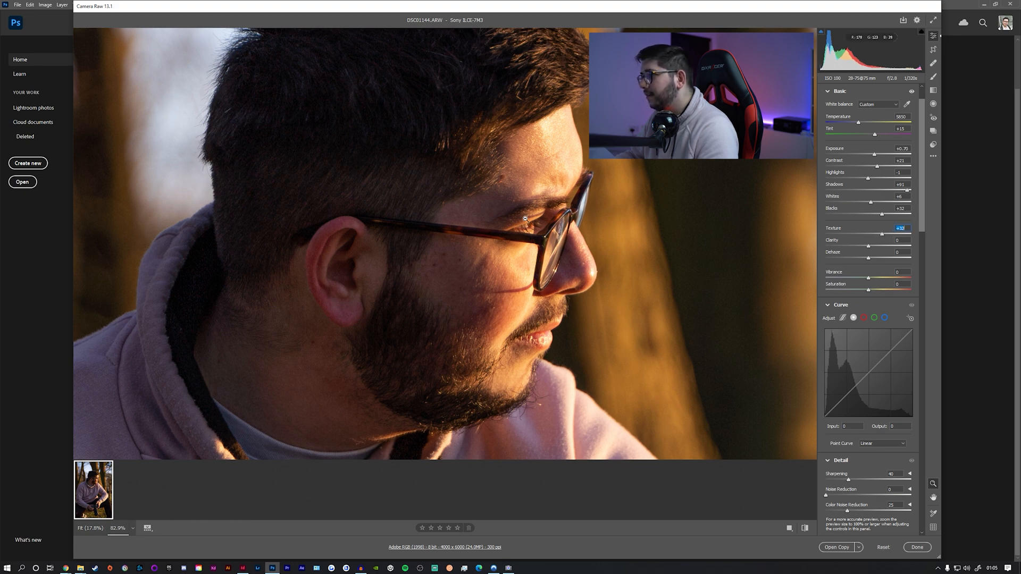
scroll(496, 269, down, 3)
scroll(496, 268, down, 2)
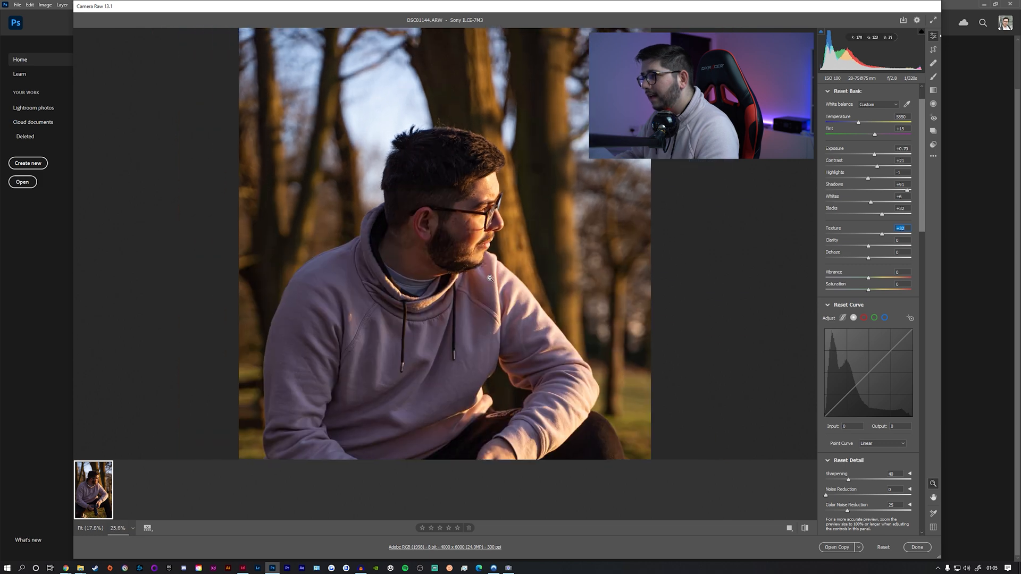
Step: Set Clarity to +6 and check its effect on the man and the background
scroll(497, 269, up, 3)
drag(867, 246, 870, 249)
scroll(436, 234, down, 2)
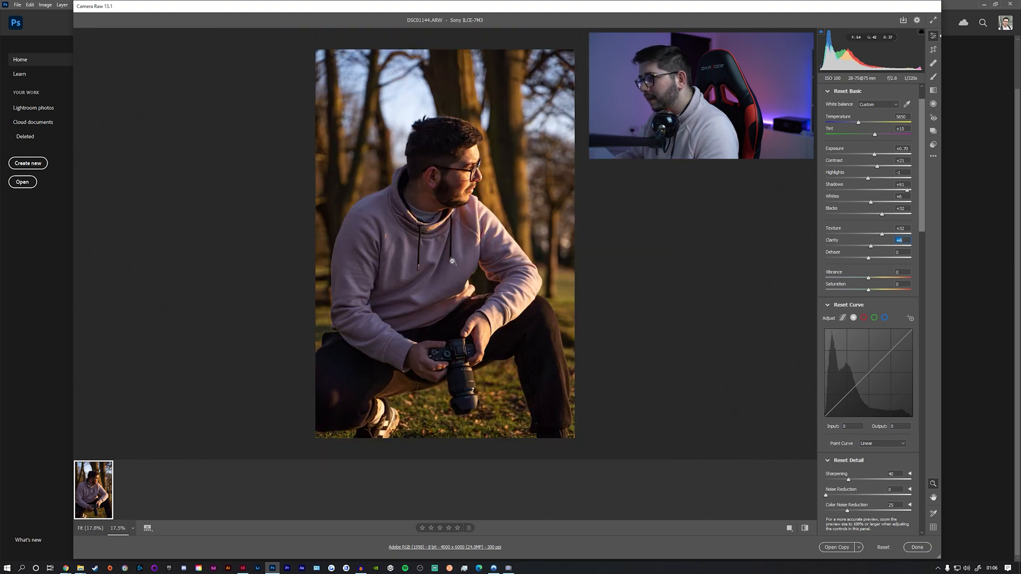
scroll(442, 208, up, 2)
scroll(452, 239, down, 4)
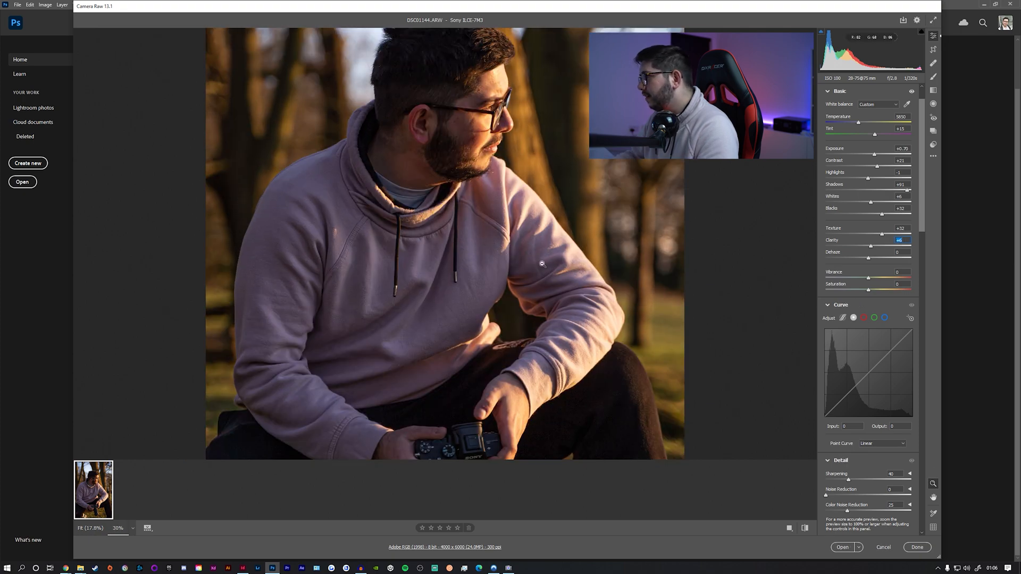
scroll(813, 256, down, 2)
scroll(813, 255, up, 2)
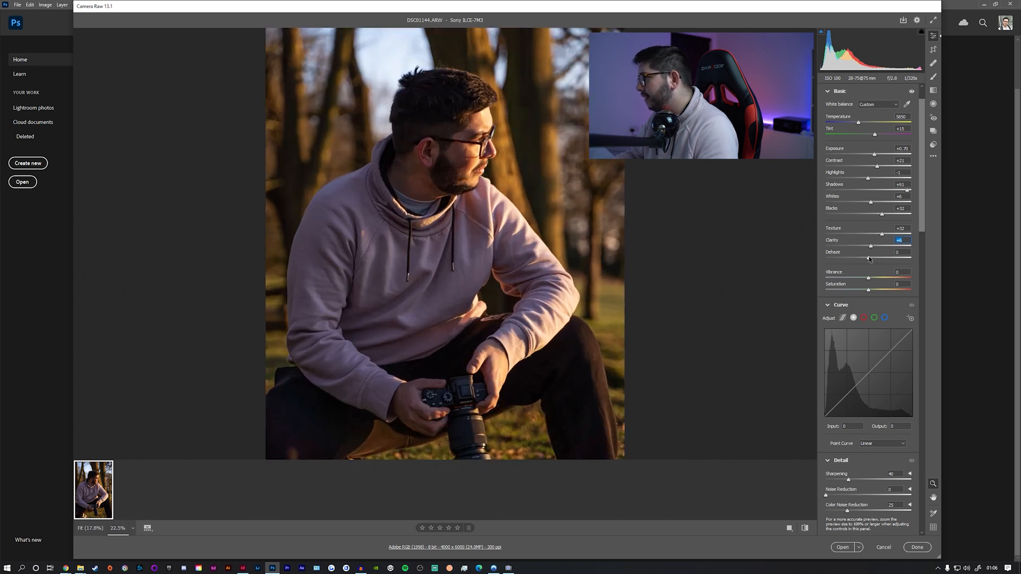
Step: Set Dehaze to +2 and compare the edited portrait with the original
mouse_move(869, 259)
mouse_down()
mouse_move(845, 258)
mouse_move(870, 267)
mouse_up()
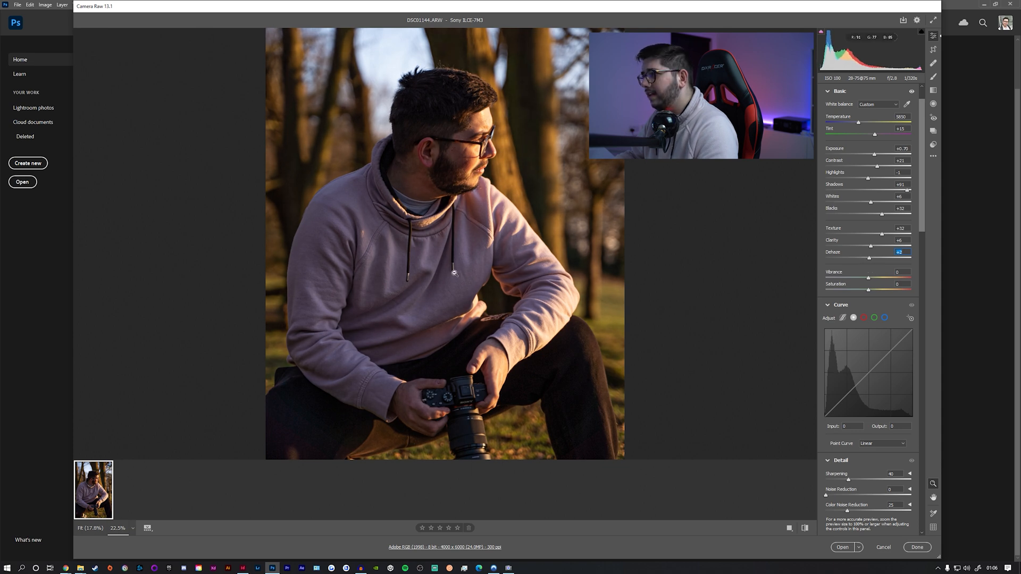
scroll(448, 263, down, 5)
scroll(448, 263, up, 1)
scroll(448, 263, up, 2)
scroll(448, 262, down, 2)
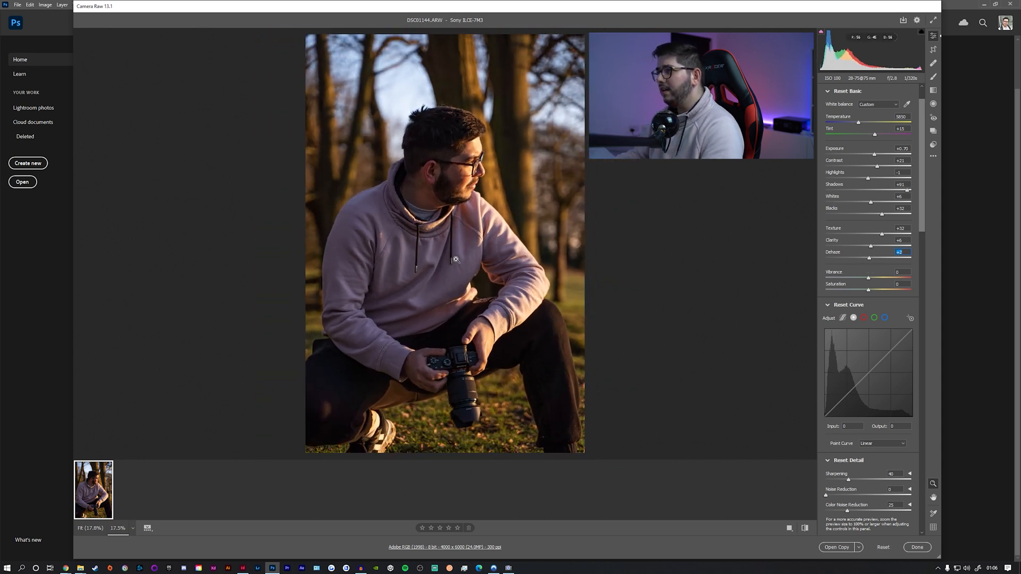
scroll(472, 254, up, 1)
key(backslash)
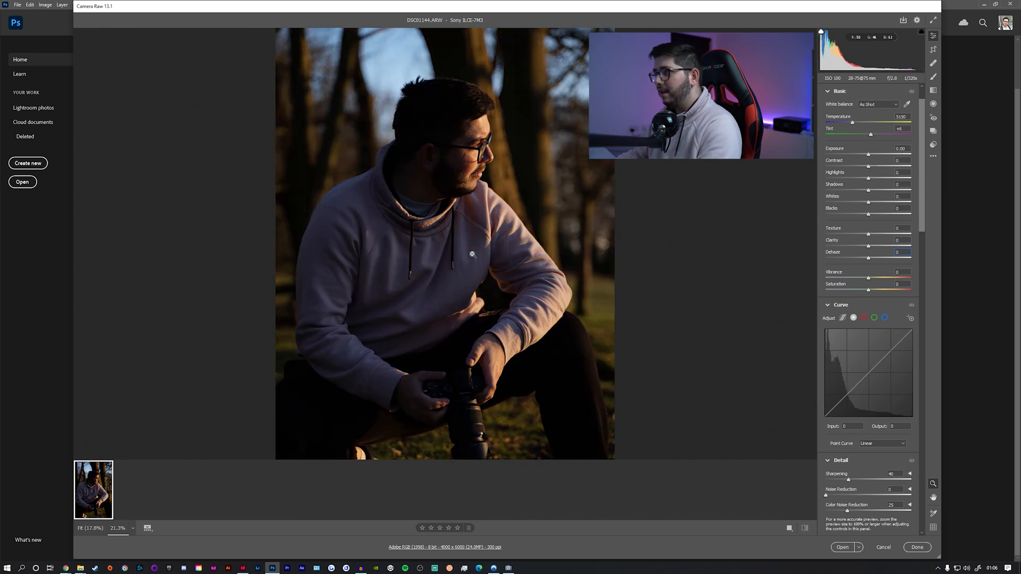
key(backslash)
key(backslash)
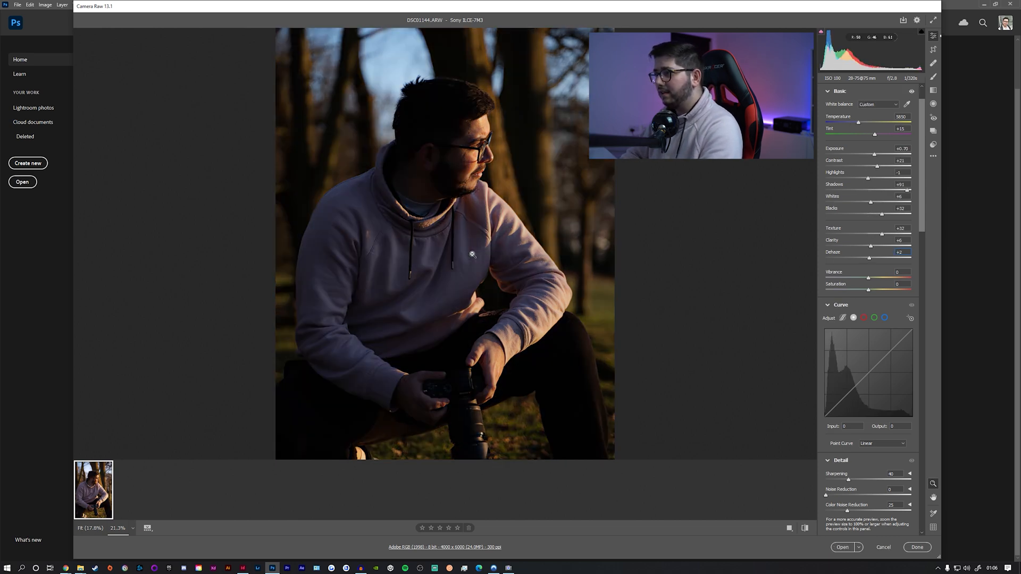
key(backslash)
Step: Add three evenly spaced control points to the point curve, at the midtones, highlights and shadows
scroll(908, 347, down, 3)
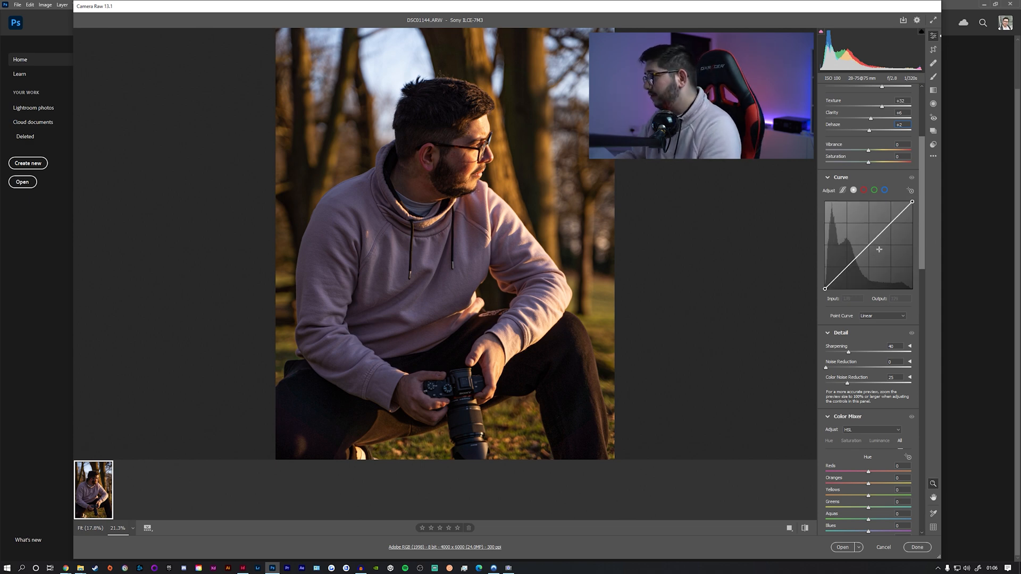
scroll(876, 222, down, 1)
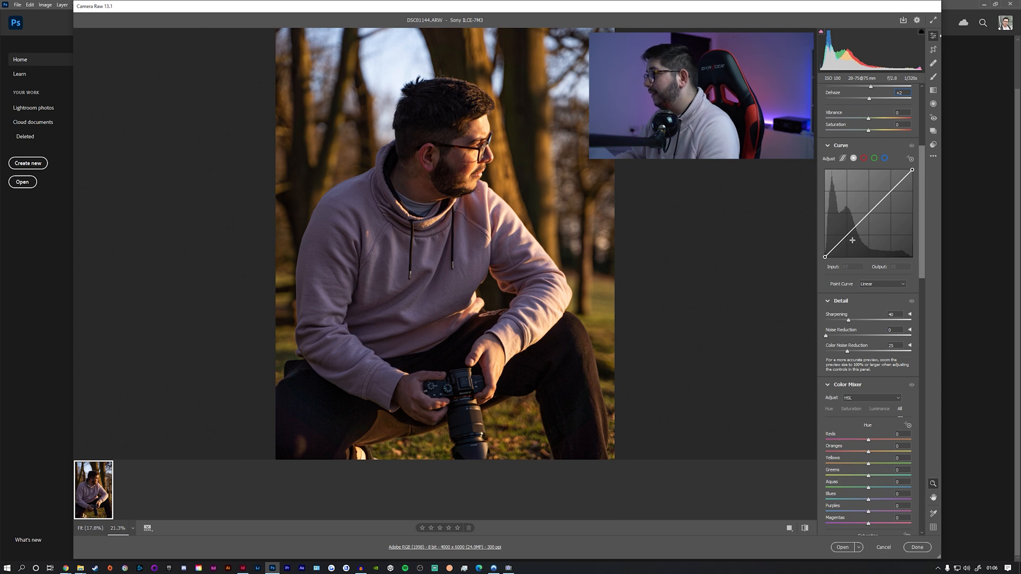
click(869, 214)
click(891, 192)
click(847, 234)
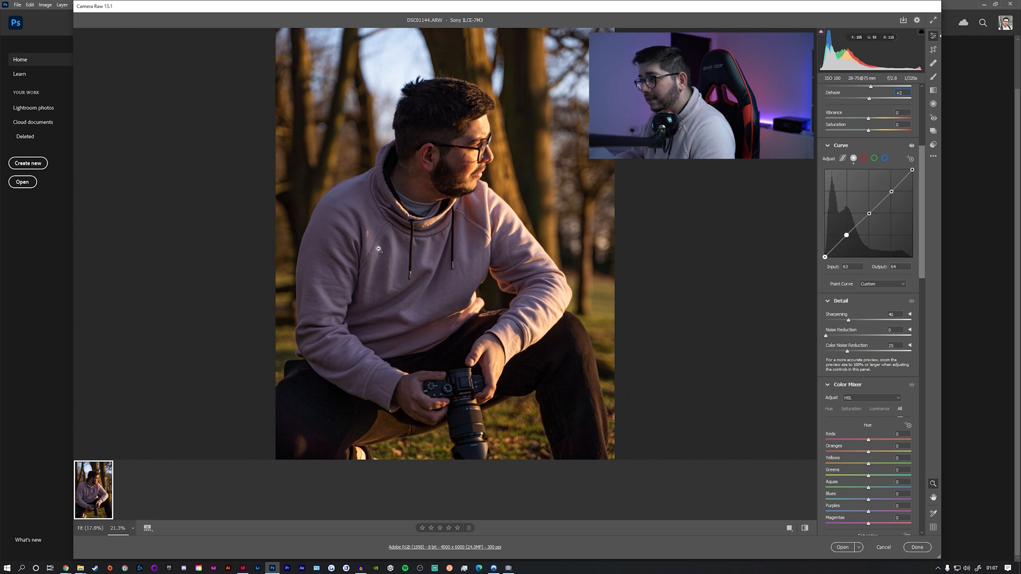
Step: Reshape the curve with lifted shadows, slightly lowered midtones and a white endpoint output of 235, and compare the portrait with the original
scroll(379, 250, down, 2)
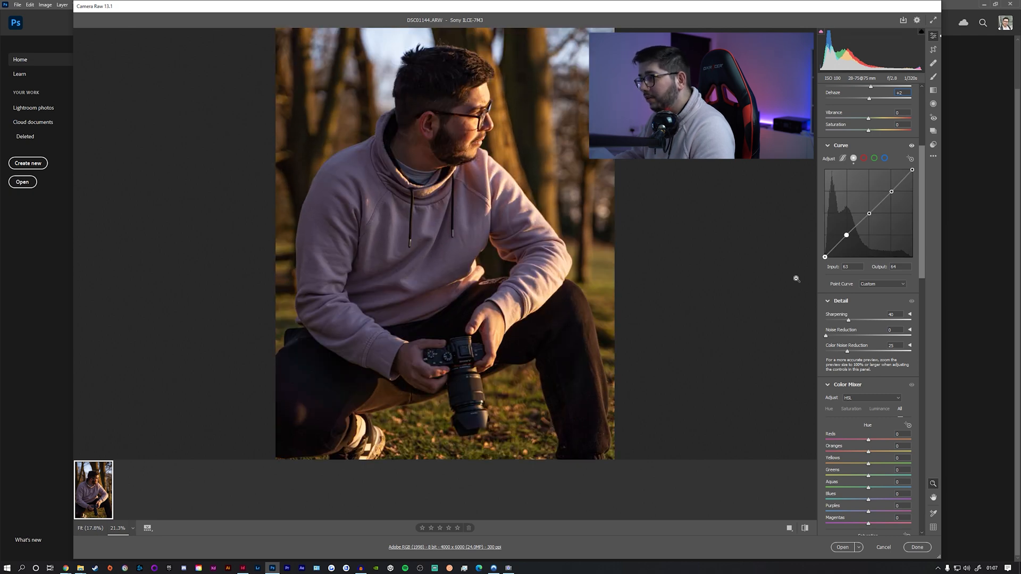
drag(846, 234, 844, 234)
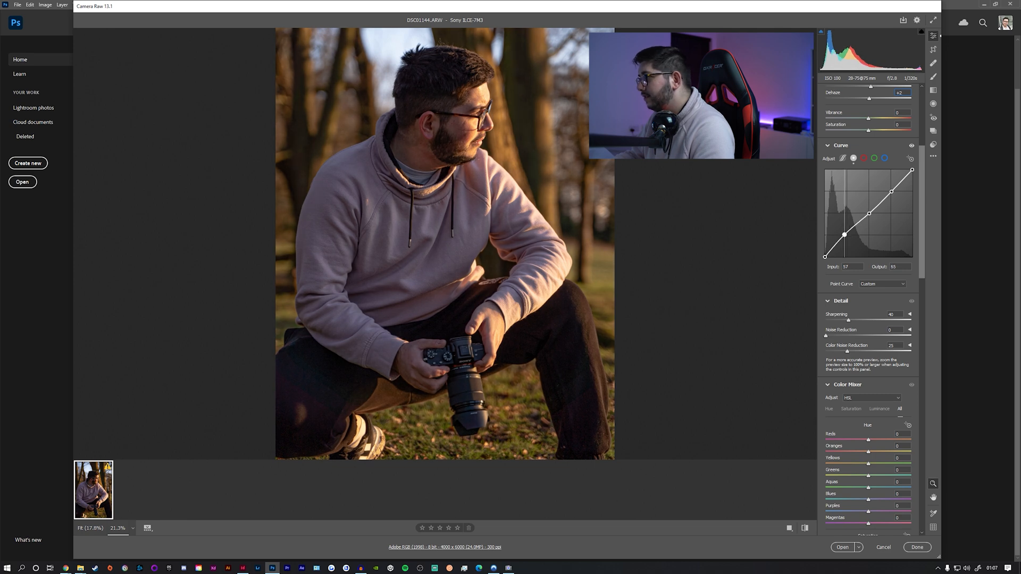
drag(869, 213, 912, 176)
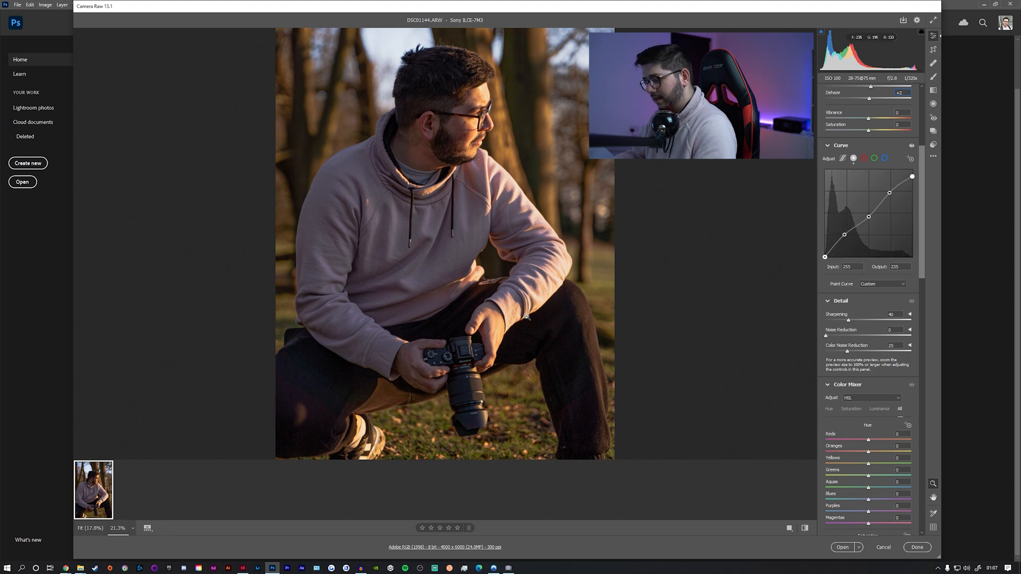
key(backslash)
key(backslash)
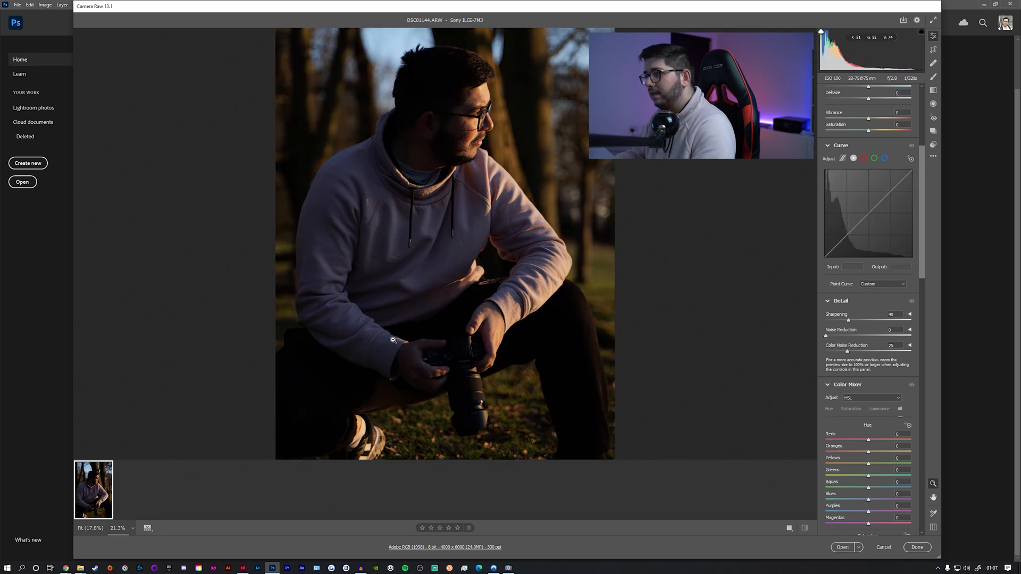
scroll(448, 319, down, 4)
scroll(439, 306, up, 4)
scroll(428, 291, down, 1)
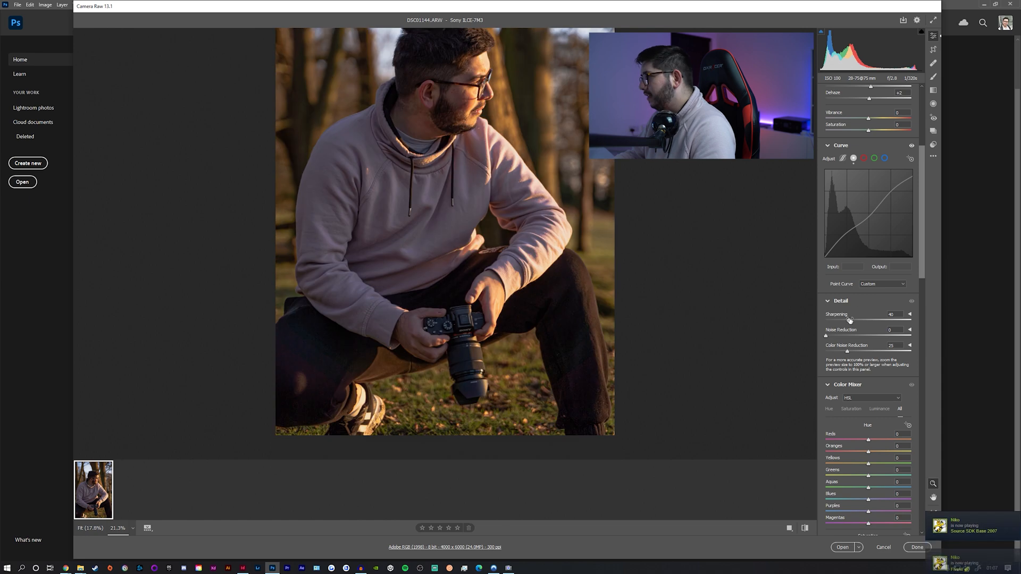
Step: Try shifting the Reds hue in the Color Mixer, reset it, and set the Oranges hue to -6
scroll(850, 319, down, 5)
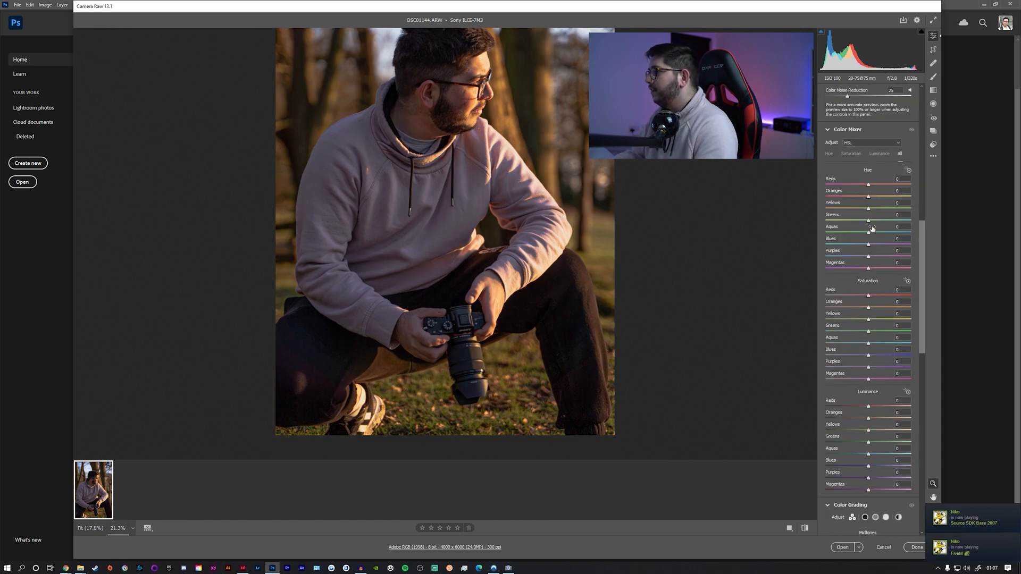
scroll(867, 318, down, 2)
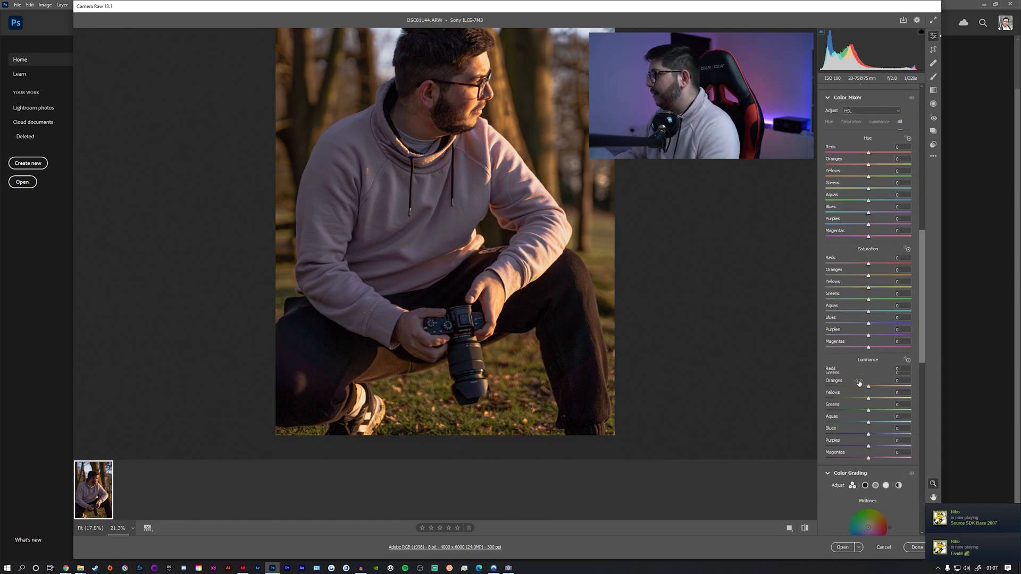
scroll(864, 367, up, 4)
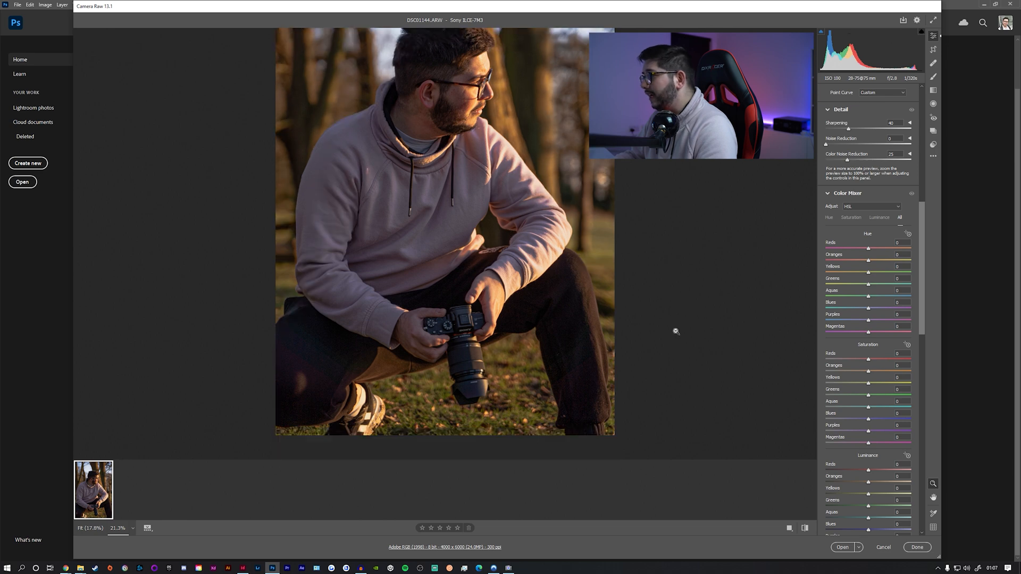
scroll(856, 371, down, 2)
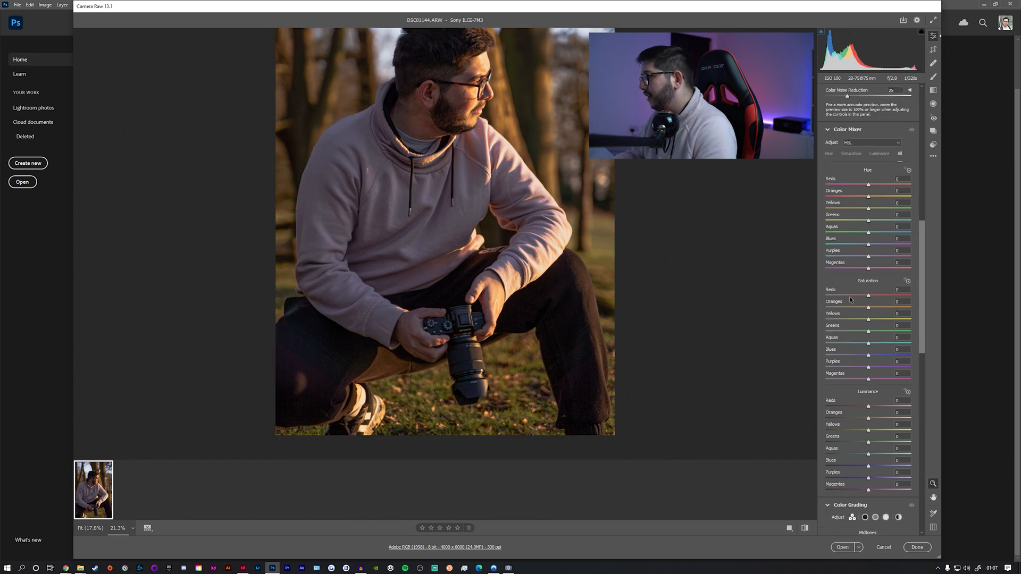
scroll(860, 272, up, 1)
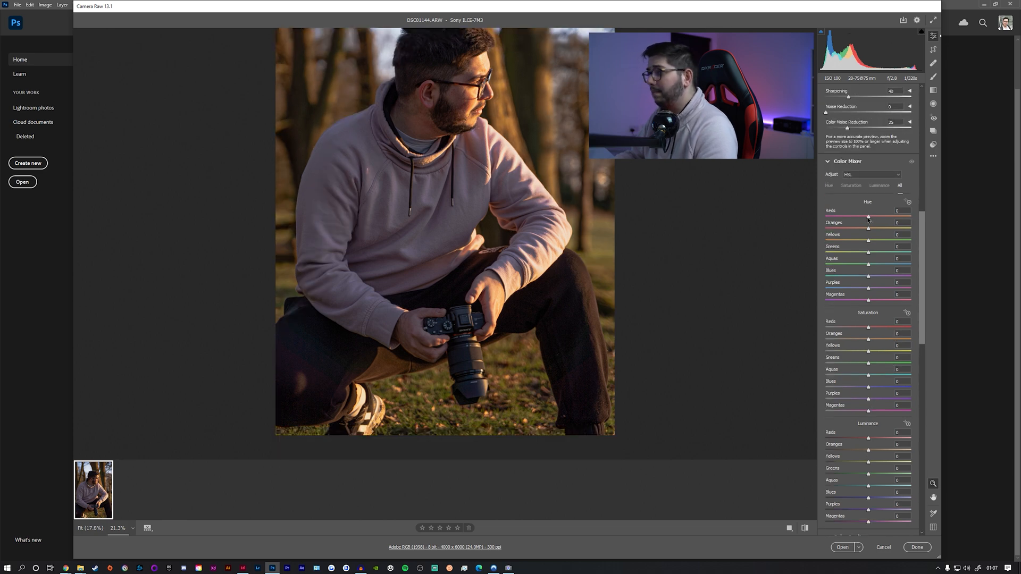
scroll(478, 234, up, 2)
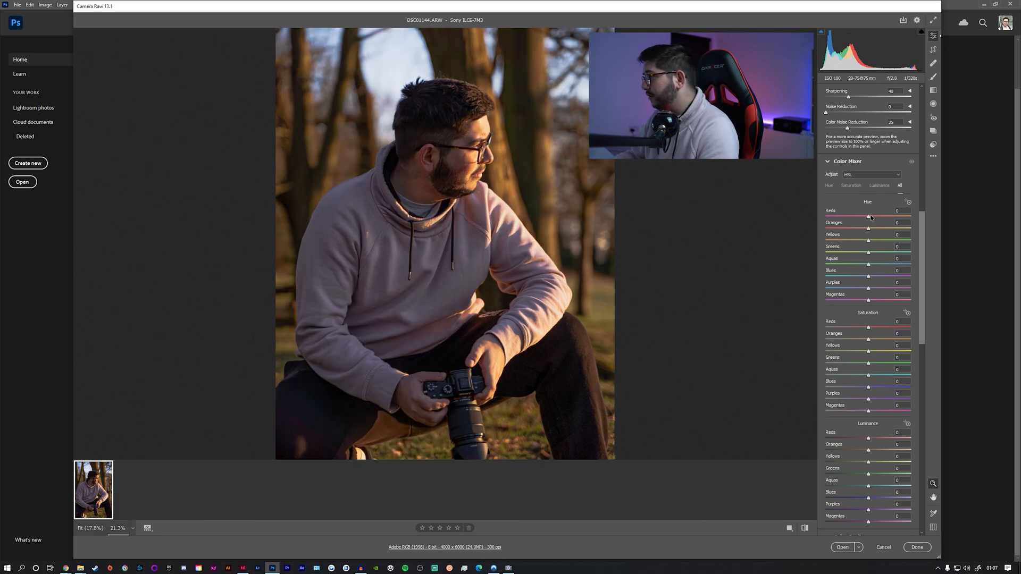
drag(866, 216, 849, 220)
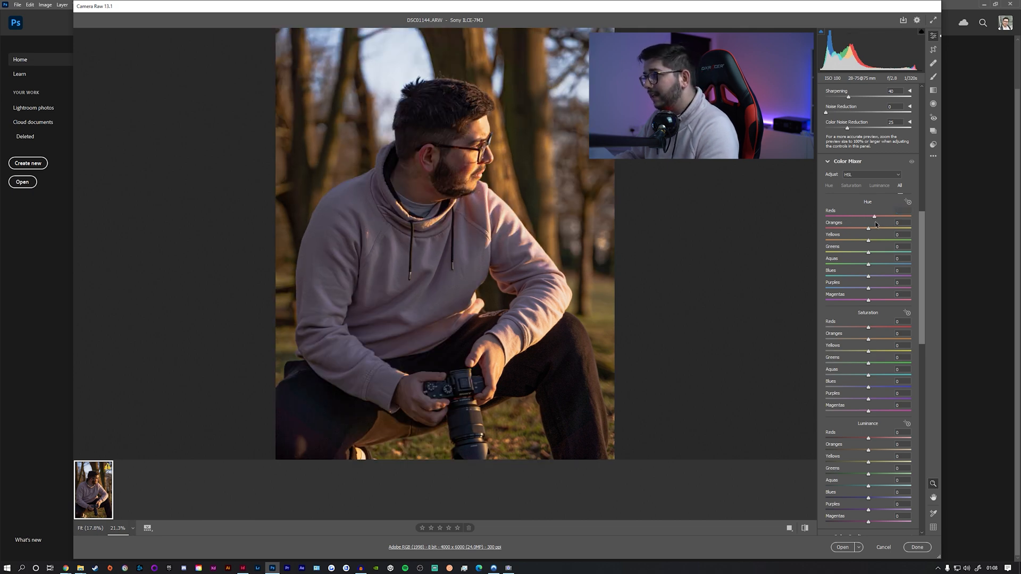
double_click(853, 217)
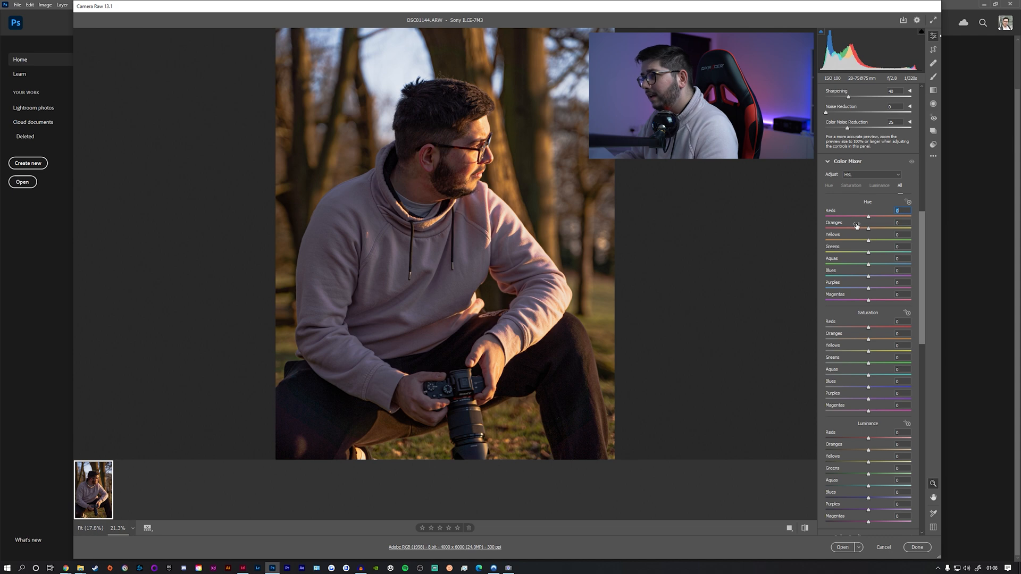
drag(869, 230, 866, 232)
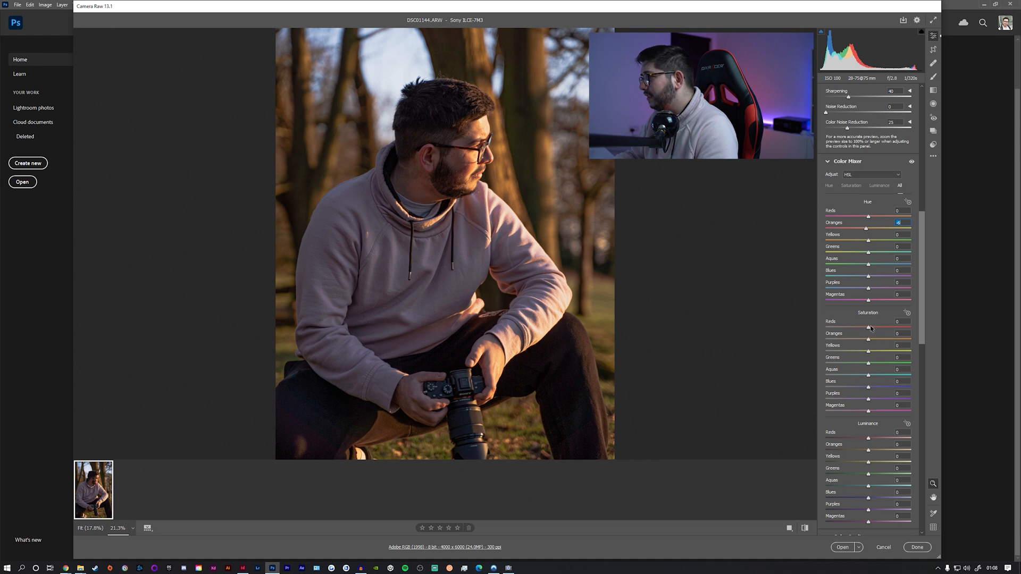
Step: Lower the Reds saturation to -34 and check its effect on the man's face and hoodie
drag(868, 329, 857, 325)
scroll(437, 163, up, 5)
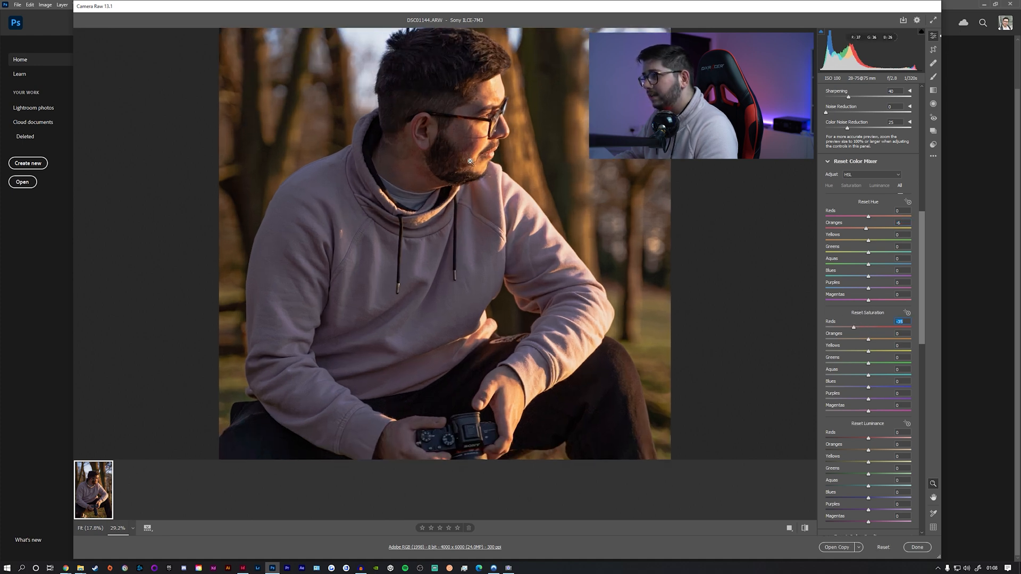
scroll(441, 154, up, 2)
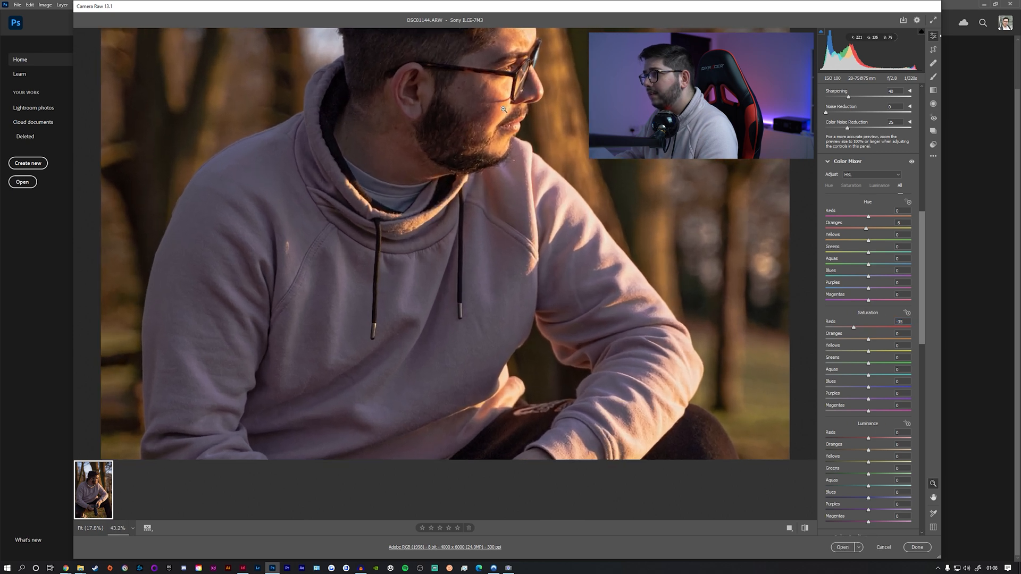
scroll(499, 121, down, 1)
key(space)
scroll(498, 121, down, 2)
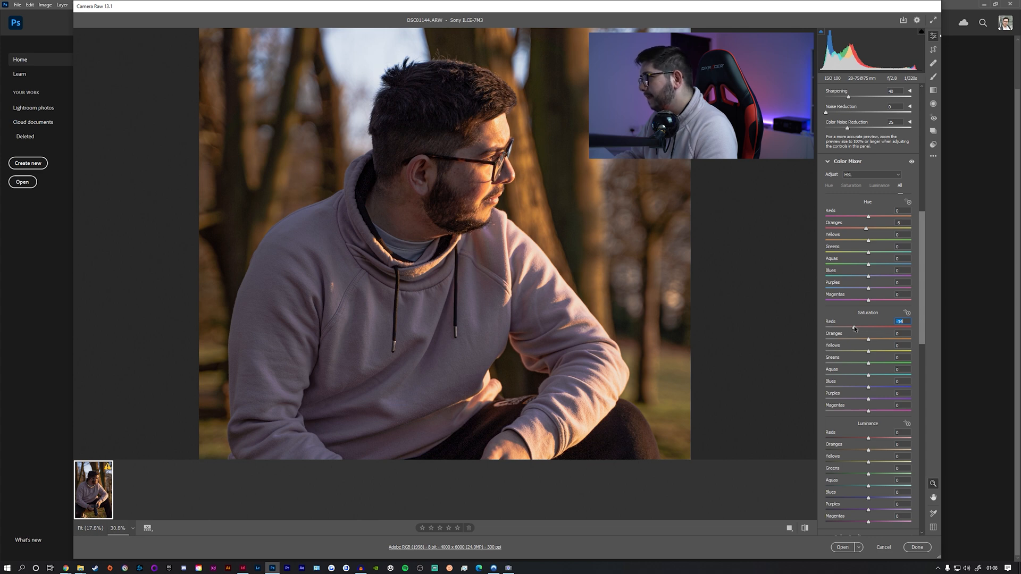
Step: Try a stronger Oranges saturation, compare its effect on the portrait, and settle on +2
drag(868, 339, 875, 343)
scroll(425, 251, down, 3)
scroll(425, 251, up, 4)
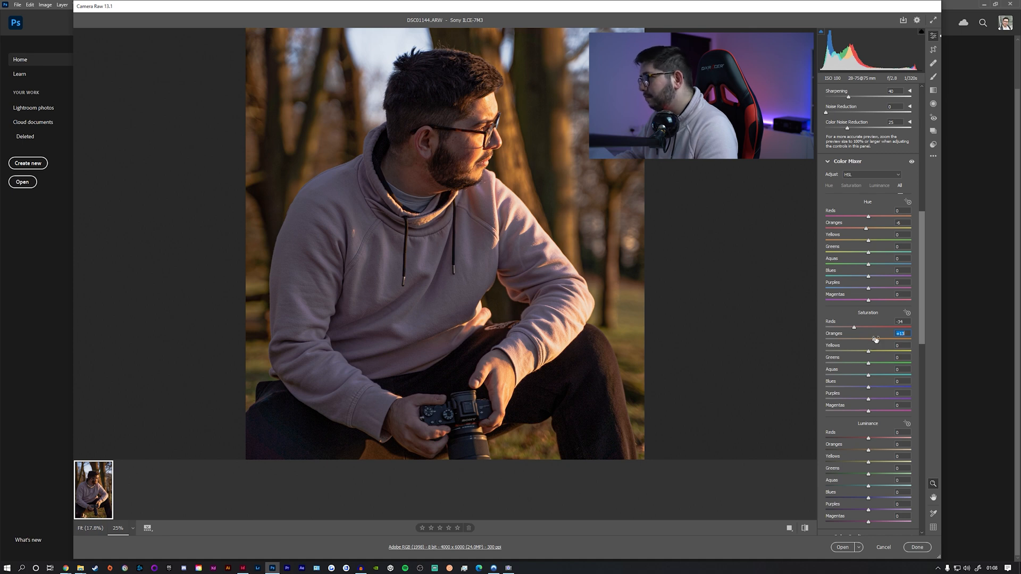
drag(873, 338, 870, 339)
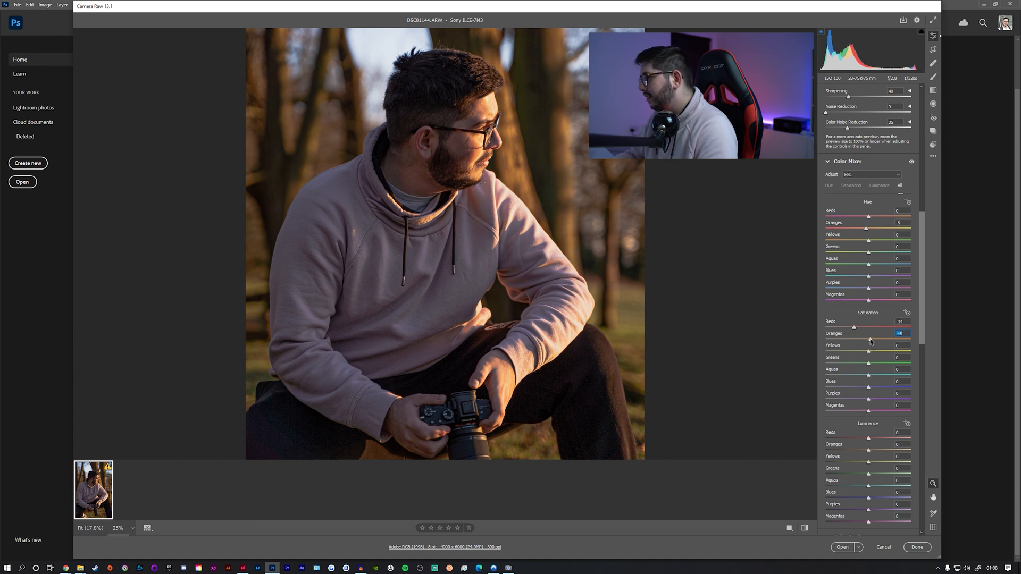
Step: Try a Yellows saturation of -85 and inspect the trees and sky behind the man
drag(869, 352, 833, 349)
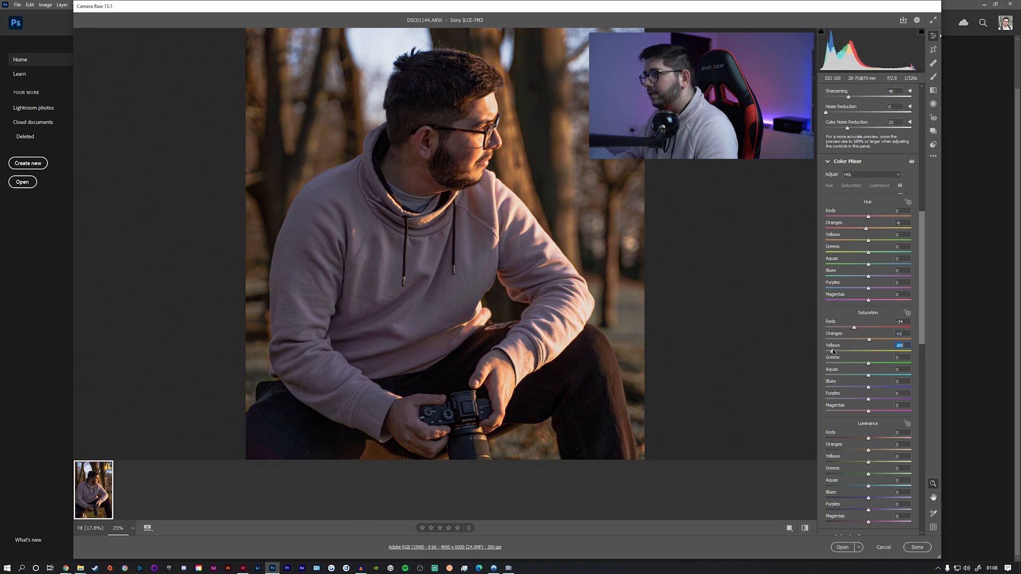
scroll(519, 151, up, 3)
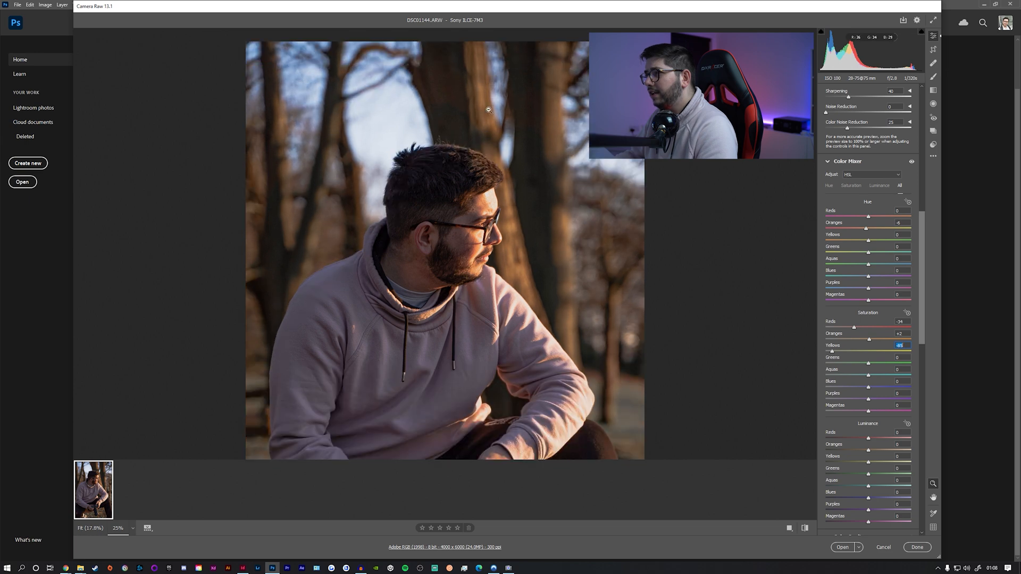
scroll(373, 181, down, 1)
scroll(517, 157, up, 4)
scroll(422, 198, down, 3)
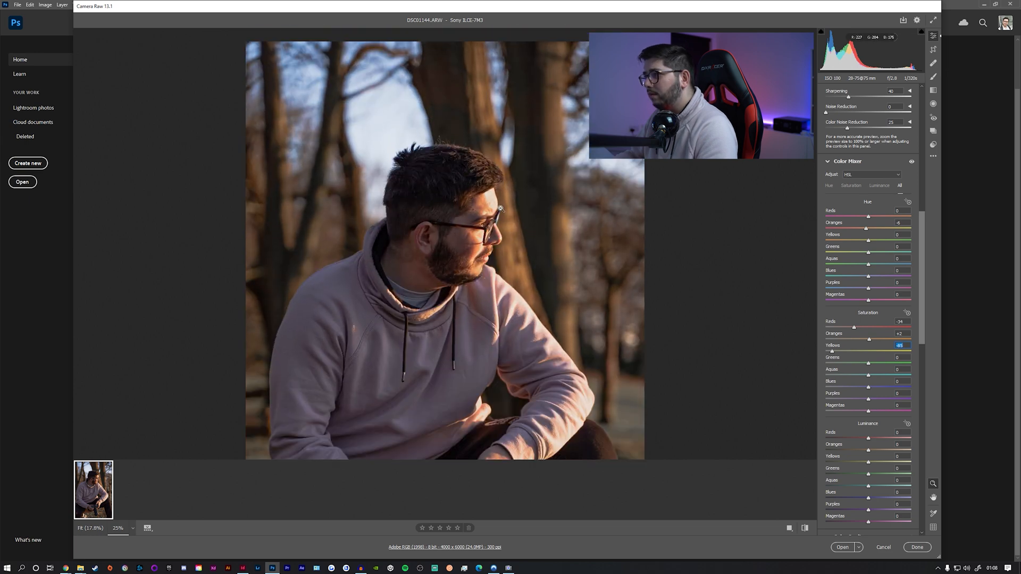
scroll(500, 207, down, 1)
Step: Set the Yellows saturation to -24, checking its effect on the grass and the whole portrait
mouse_move(832, 353)
mouse_down()
mouse_move(901, 361)
mouse_move(853, 354)
mouse_up()
scroll(473, 245, down, 5)
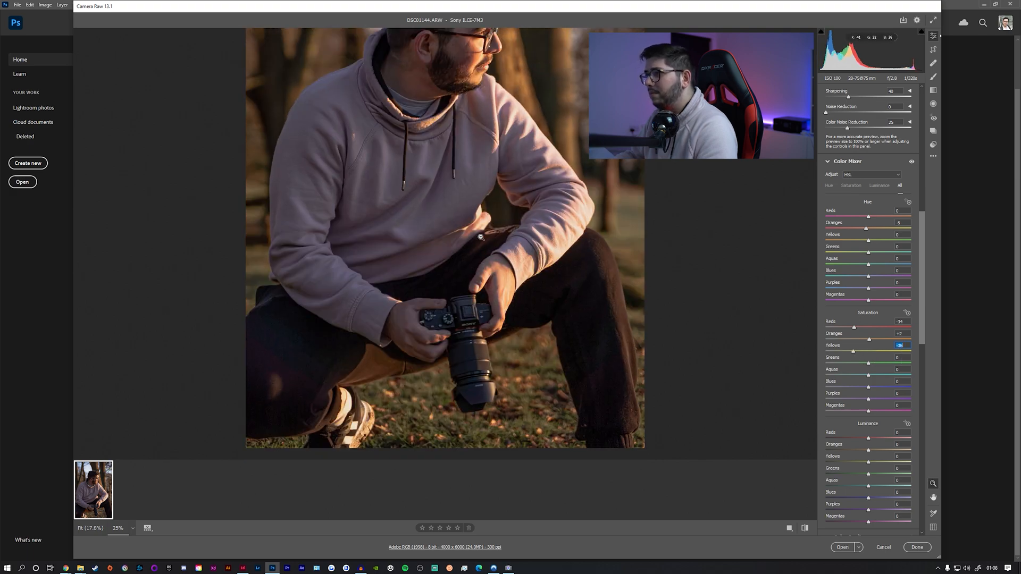
scroll(470, 243, up, 7)
scroll(469, 242, down, 3)
scroll(460, 259, down, 2)
scroll(441, 269, up, 4)
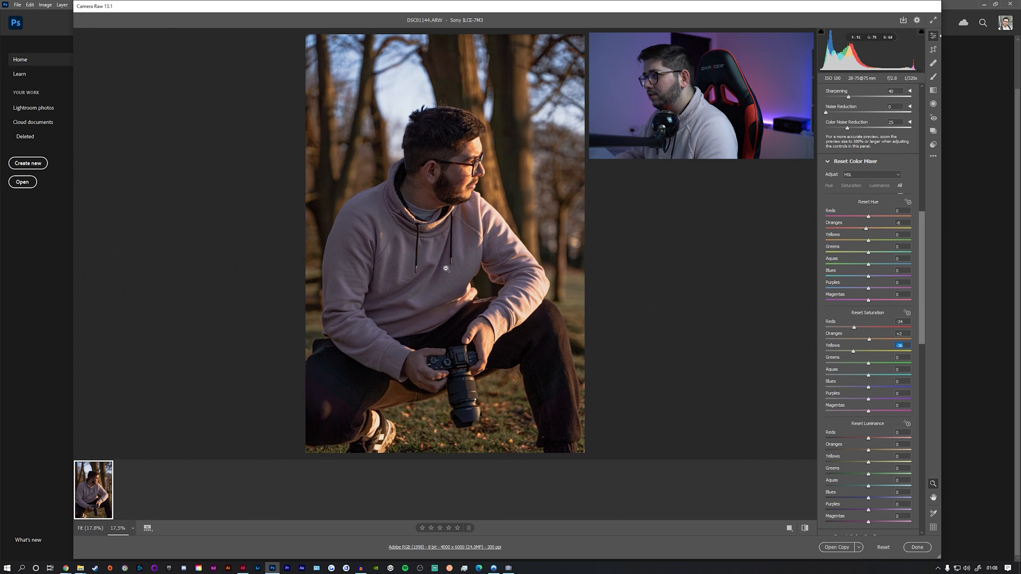
scroll(422, 278, up, 1)
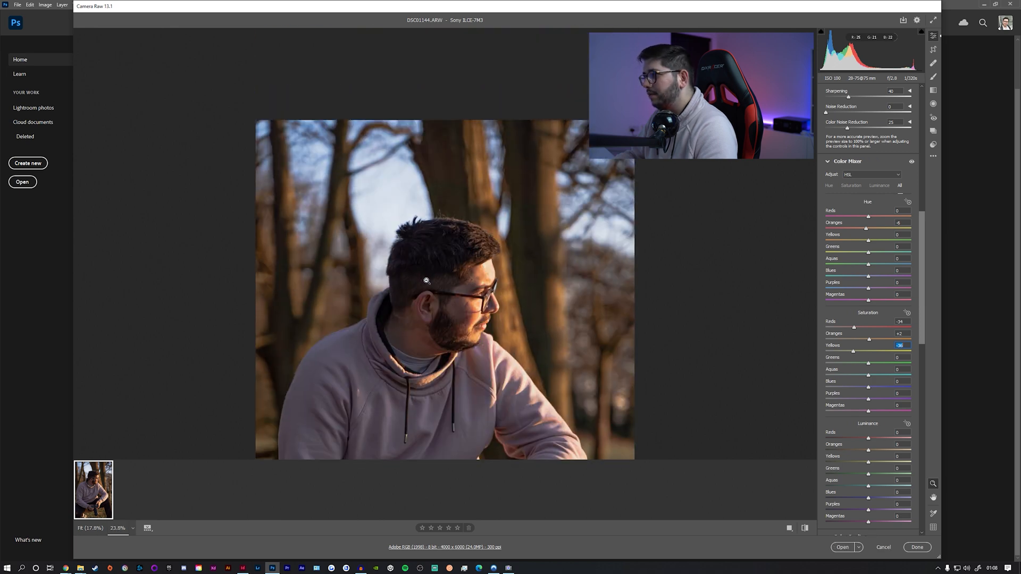
drag(853, 352, 862, 366)
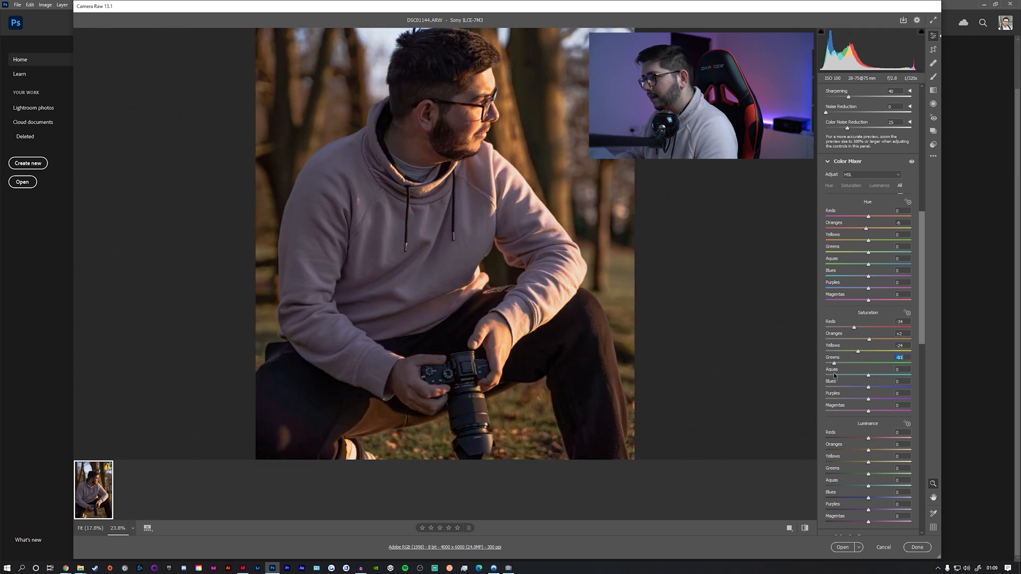
Step: Set the Greens saturation to -54 and the Aquas saturation to -40, and check the whole portrait
mouse_move(836, 375)
mouse_down()
mouse_move(860, 378)
mouse_move(852, 376)
mouse_up()
drag(574, 202, 554, 260)
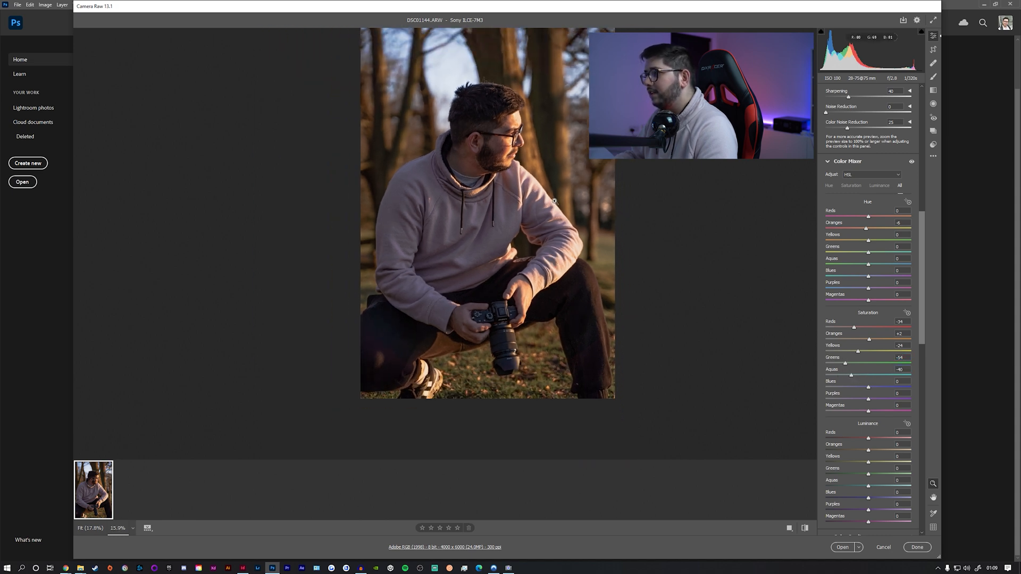
scroll(557, 210, up, 4)
Step: Set the saturation of Blues to -34, Purples to +7 and Magentas to +26, and inspect the portrait closely
drag(869, 388, 897, 418)
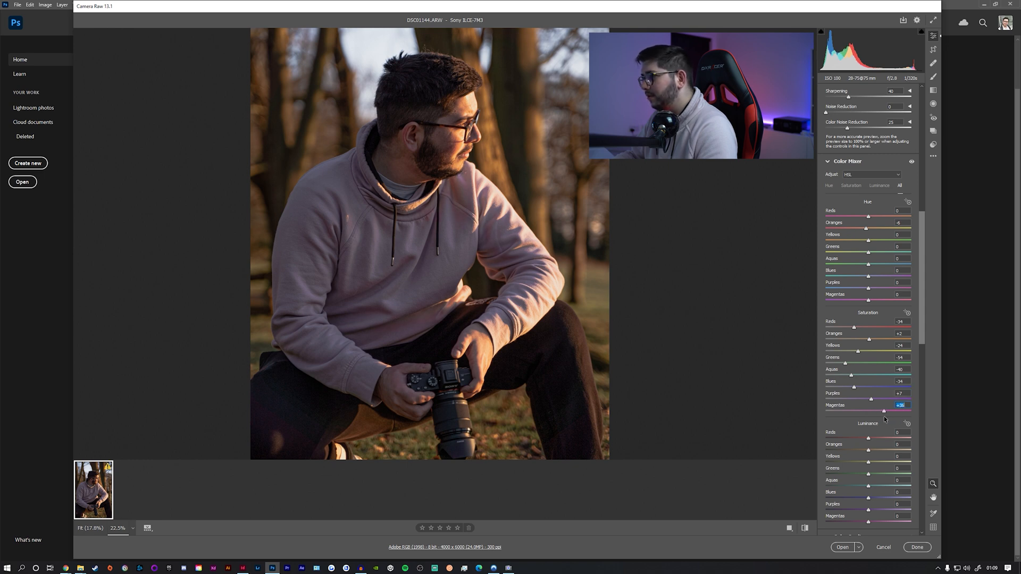
scroll(870, 410, down, 2)
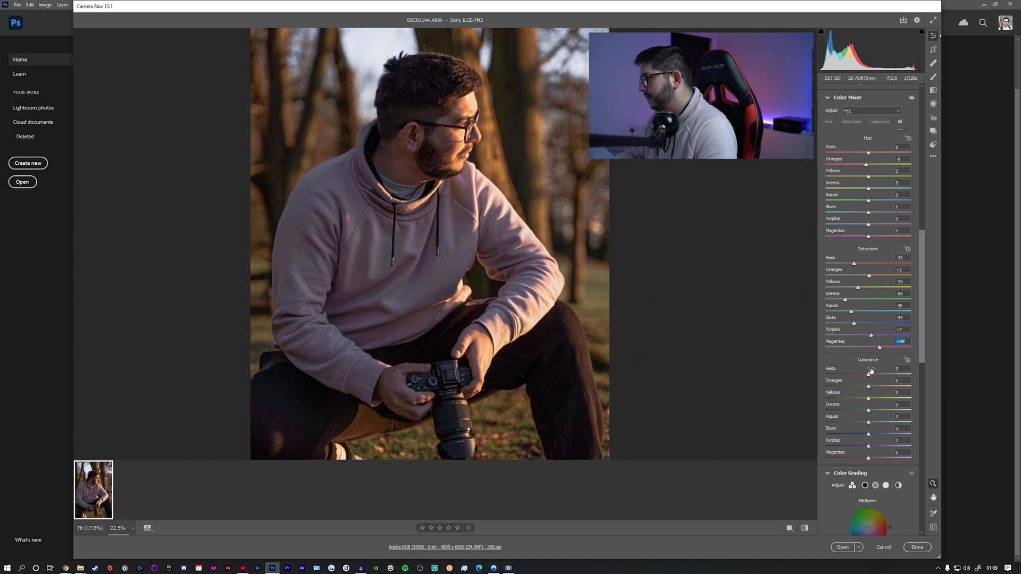
scroll(405, 254, up, 1)
scroll(431, 265, down, 1)
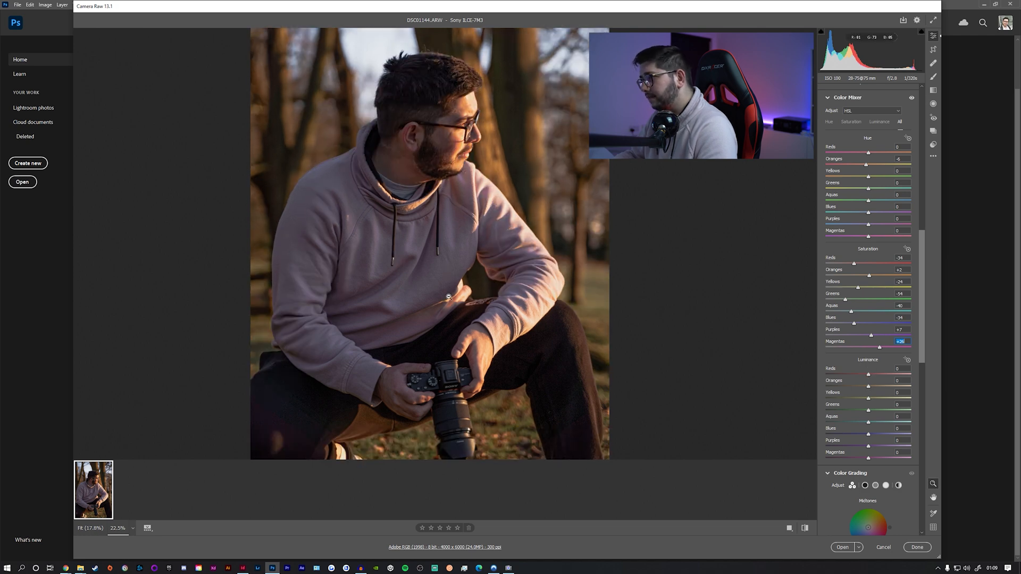
scroll(626, 310, up, 1)
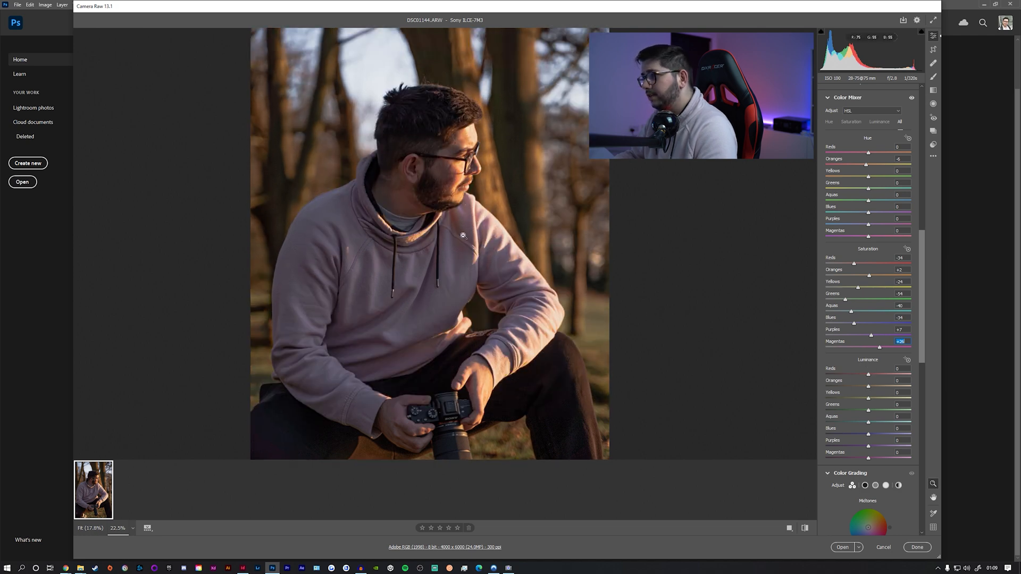
scroll(463, 236, up, 1)
scroll(477, 195, up, 1)
scroll(477, 195, up, 1)
scroll(485, 187, up, 2)
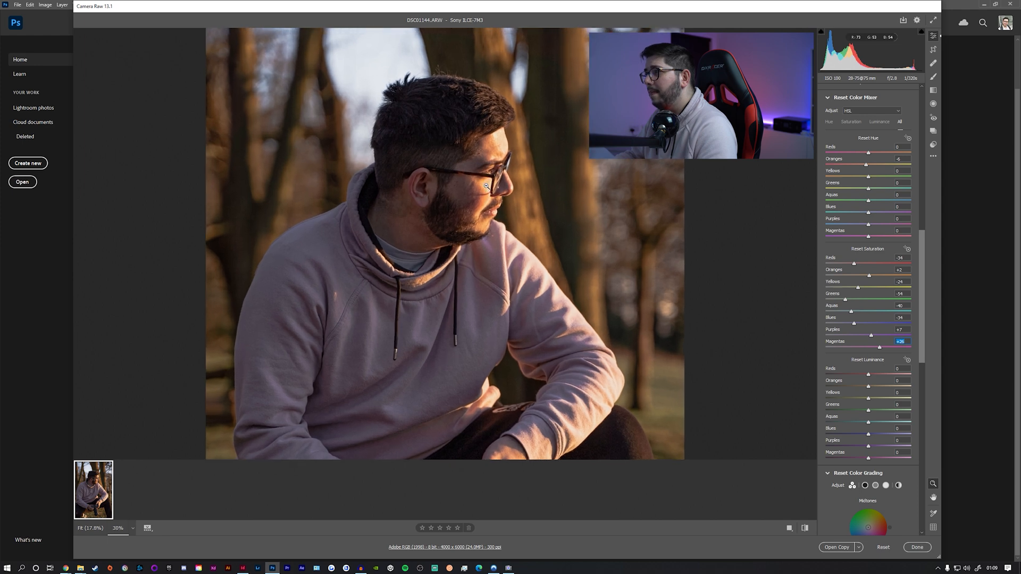
scroll(463, 162, down, 4)
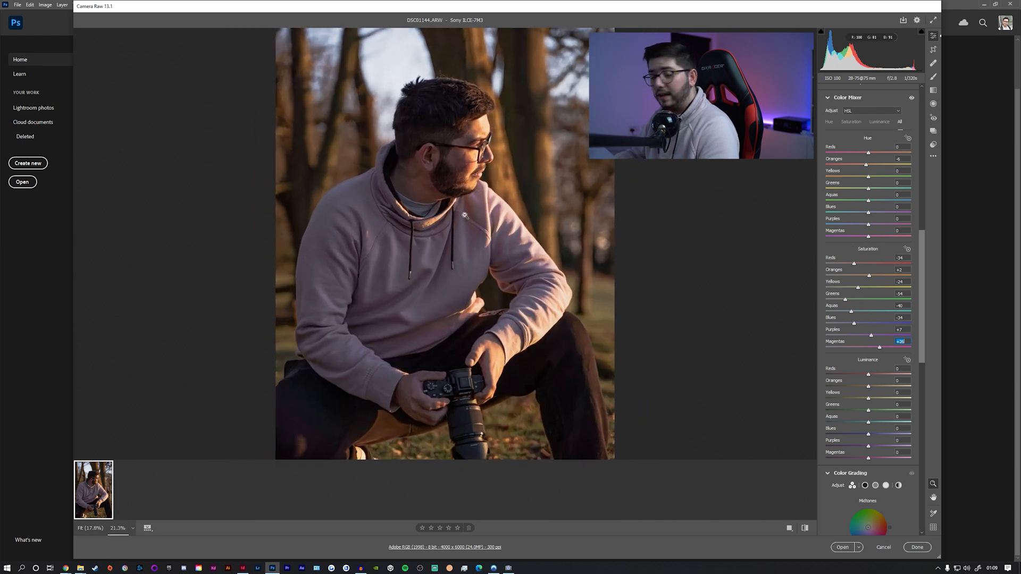
Step: Try a strong Reds luminance, reduce it to +35, and check the man's skin
drag(870, 376, 892, 380)
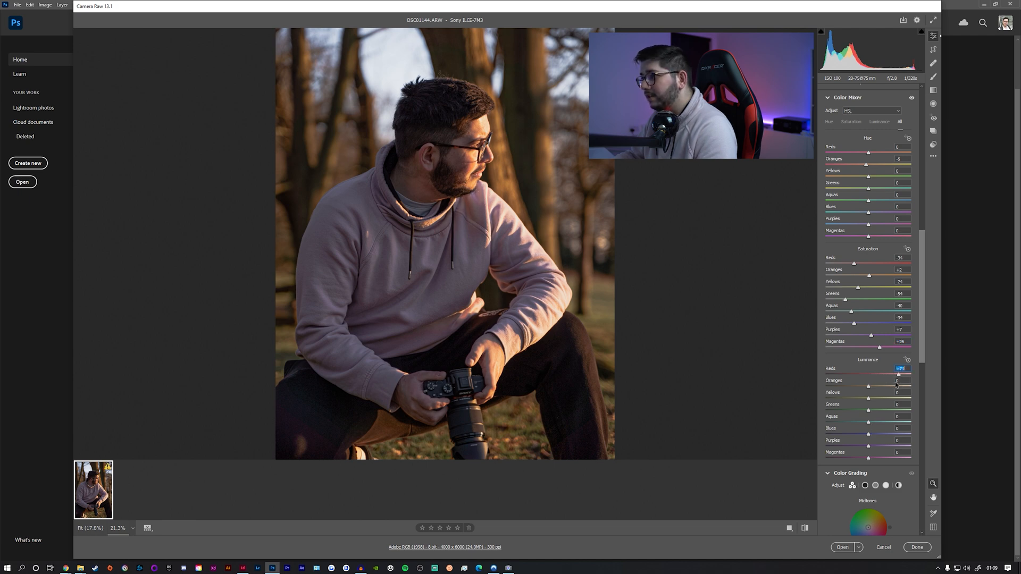
drag(902, 387, 885, 383)
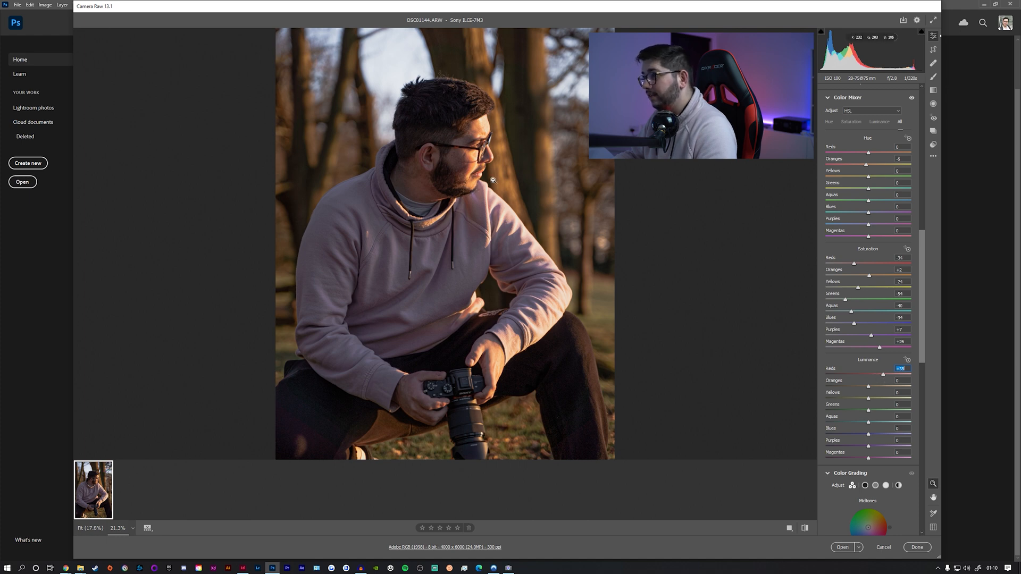
scroll(493, 173, up, 2)
scroll(494, 181, down, 1)
Step: Set the luminance of Oranges to +27, Yellows to +10 and Greens to +57, and check the portrait up close and whole
mouse_move(868, 387)
mouse_down()
mouse_move(887, 390)
mouse_move(883, 413)
mouse_move(907, 420)
mouse_move(892, 420)
mouse_move(889, 400)
mouse_move(859, 402)
mouse_move(875, 405)
mouse_up()
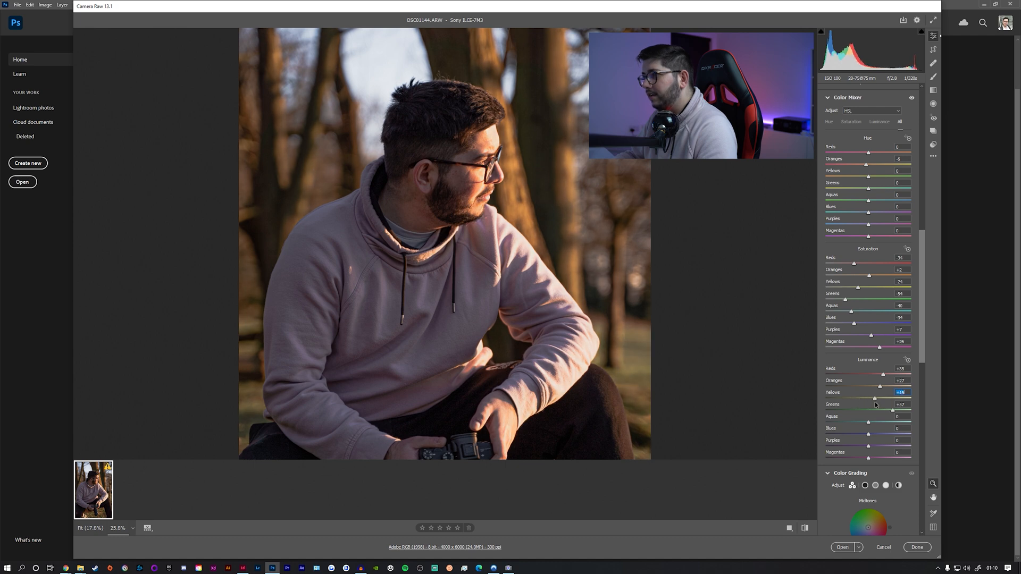
scroll(493, 256, up, 3)
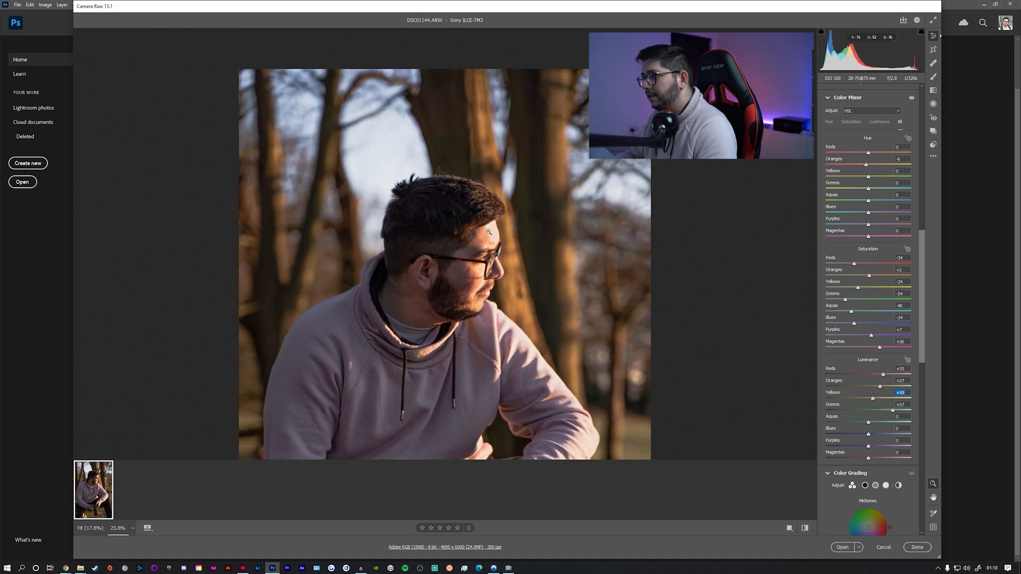
scroll(493, 256, up, 1)
scroll(493, 257, down, 2)
scroll(493, 257, down, 4)
scroll(492, 256, up, 2)
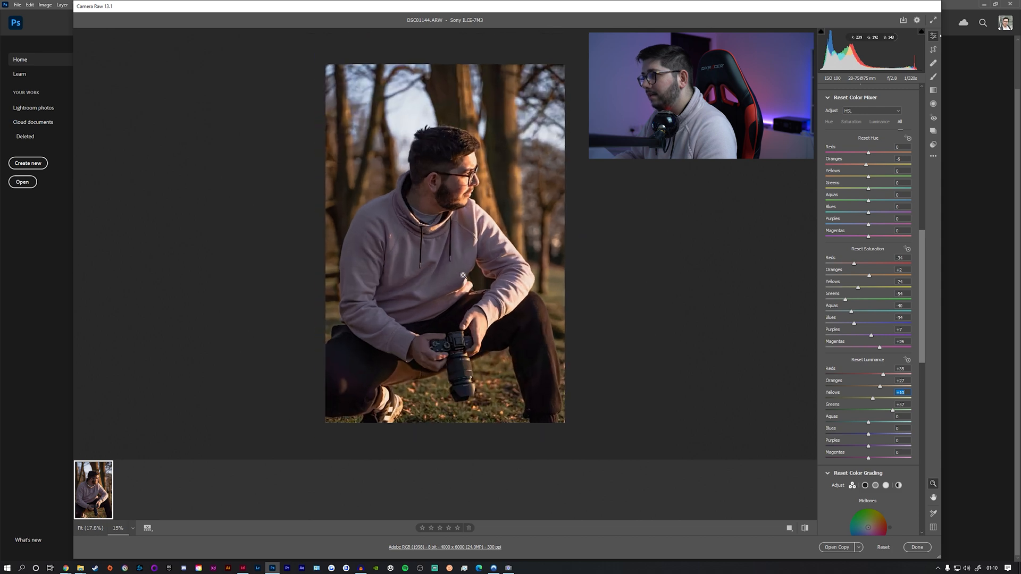
Step: Set the luminance of Aquas to +13, Blues to +18, Purples to +21 and Magentas to +9
scroll(857, 416, down, 1)
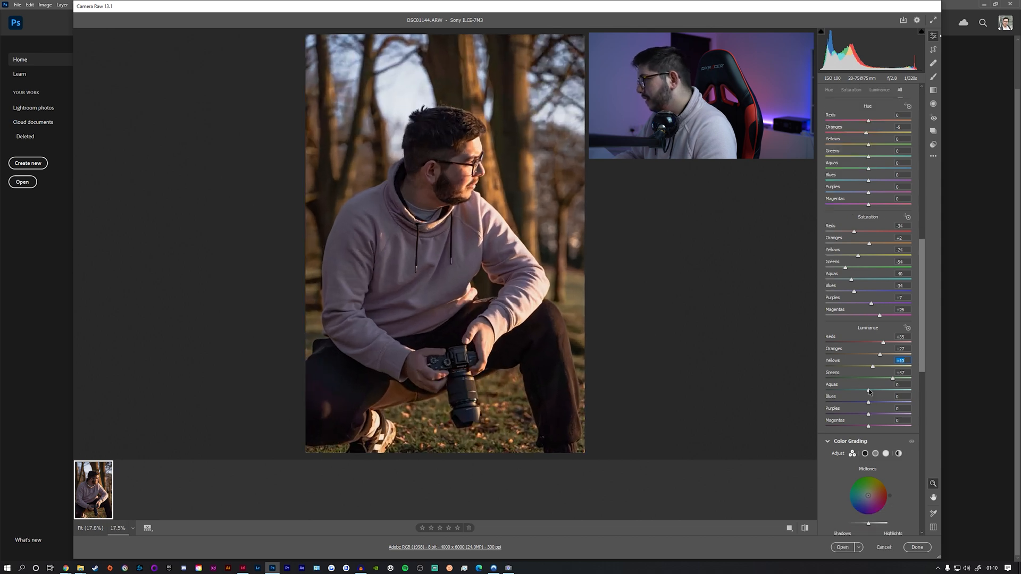
drag(869, 391, 881, 436)
click(869, 403)
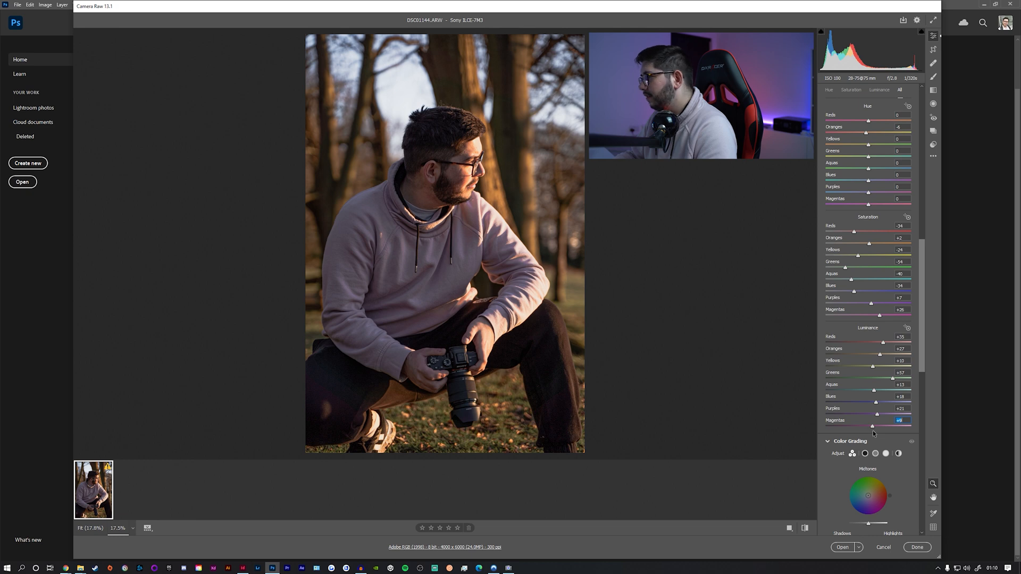
Step: Set the hue of Blues to -13, Greens to -18 and Yellows to -30
scroll(873, 434, up, 5)
click(868, 285)
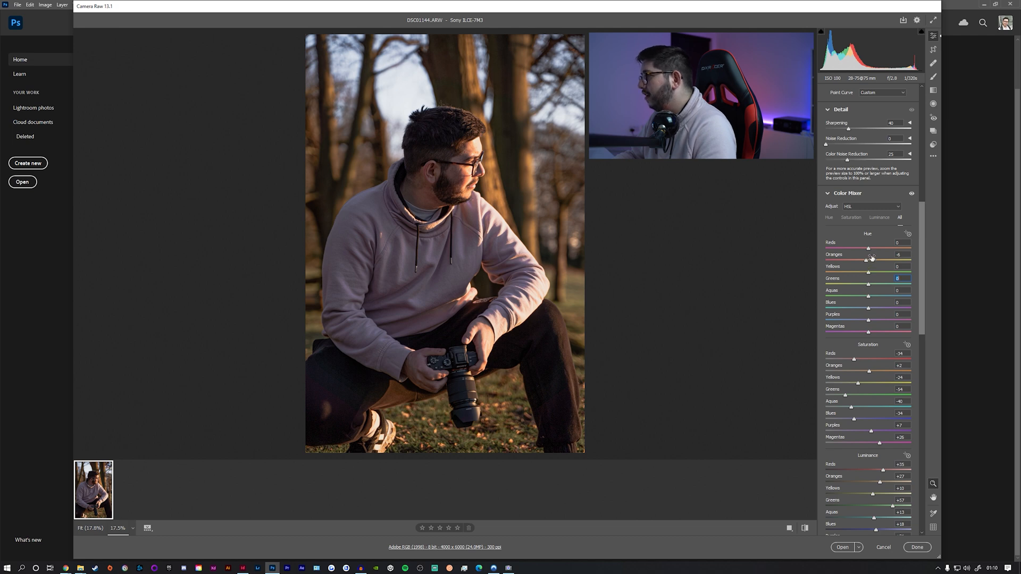
mouse_move(870, 310)
mouse_down()
mouse_move(852, 311)
mouse_move(863, 306)
mouse_up()
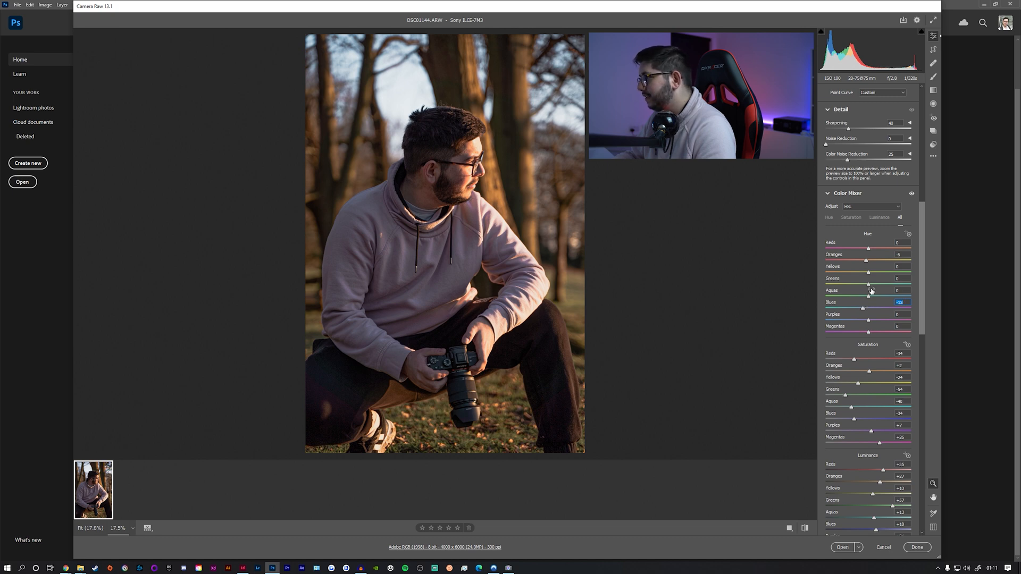
drag(867, 284, 858, 285)
drag(859, 287, 860, 288)
drag(868, 273, 856, 277)
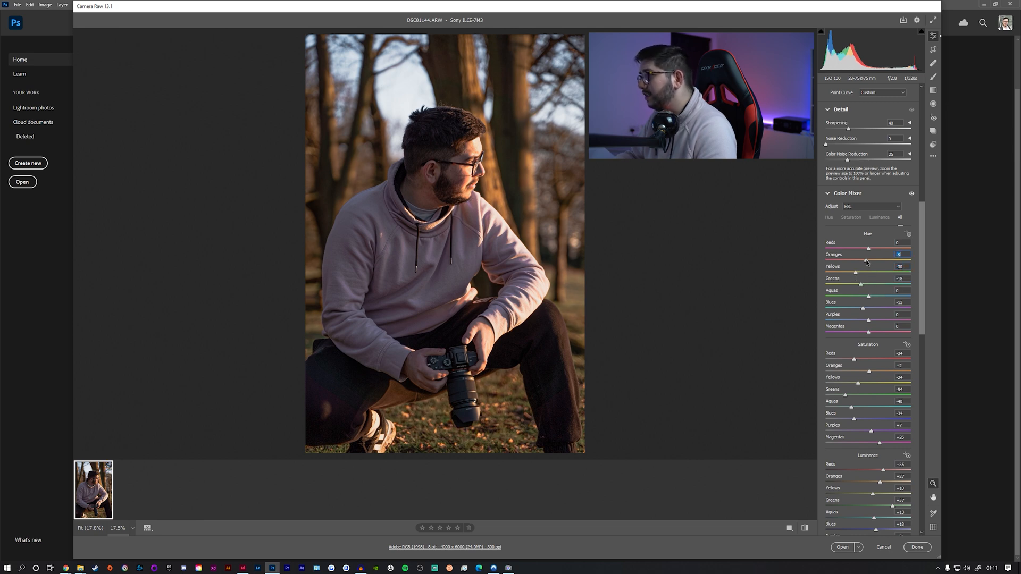
Step: Set the hue of Reds to -4, Purples to -12 and Magentas to -7
drag(868, 249, 862, 252)
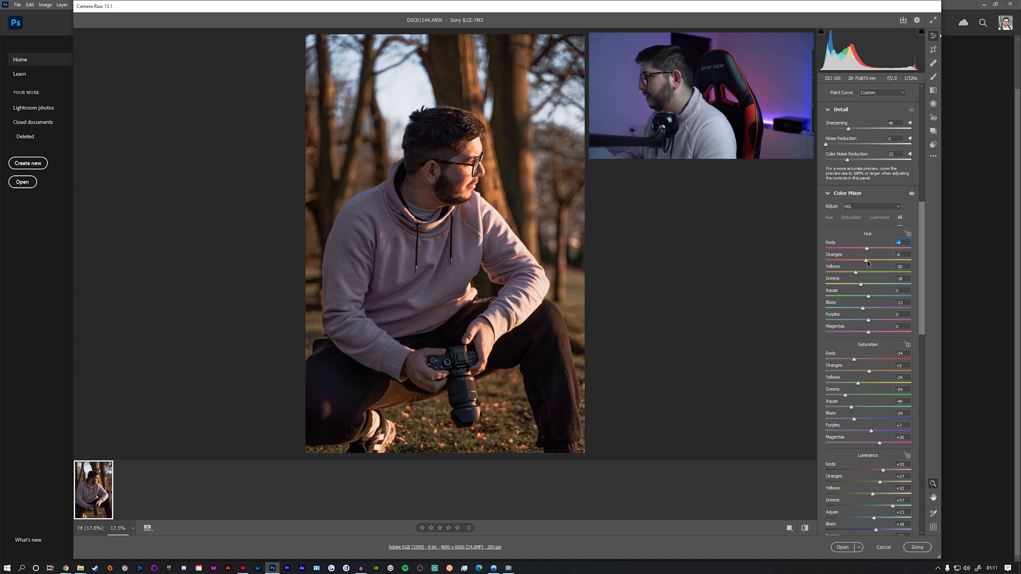
scroll(870, 253, down, 3)
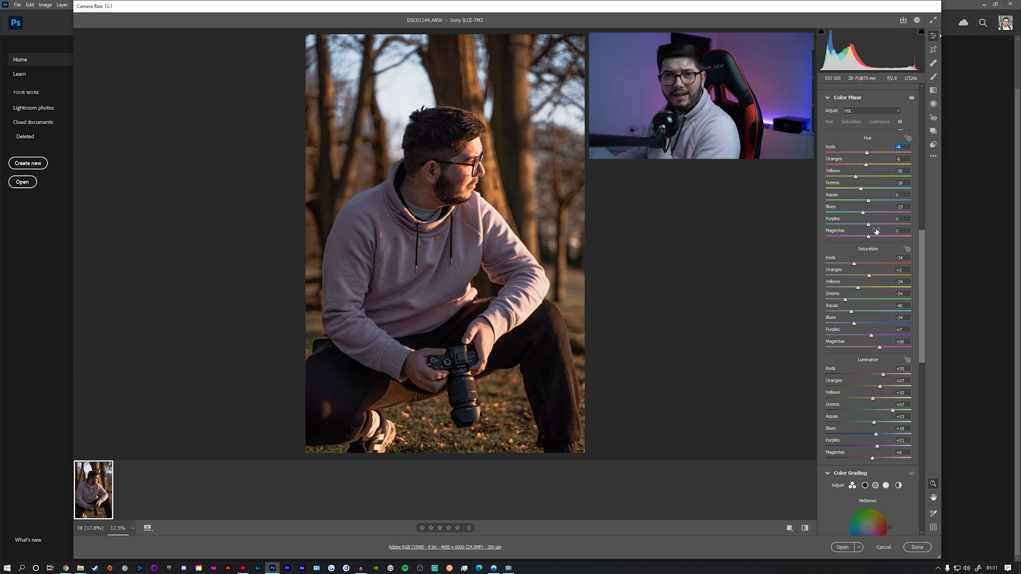
drag(869, 226, 851, 226)
Step: Raise the portrait's clarity to +16 and set the white balance temperature to 5950
scroll(858, 229, up, 8)
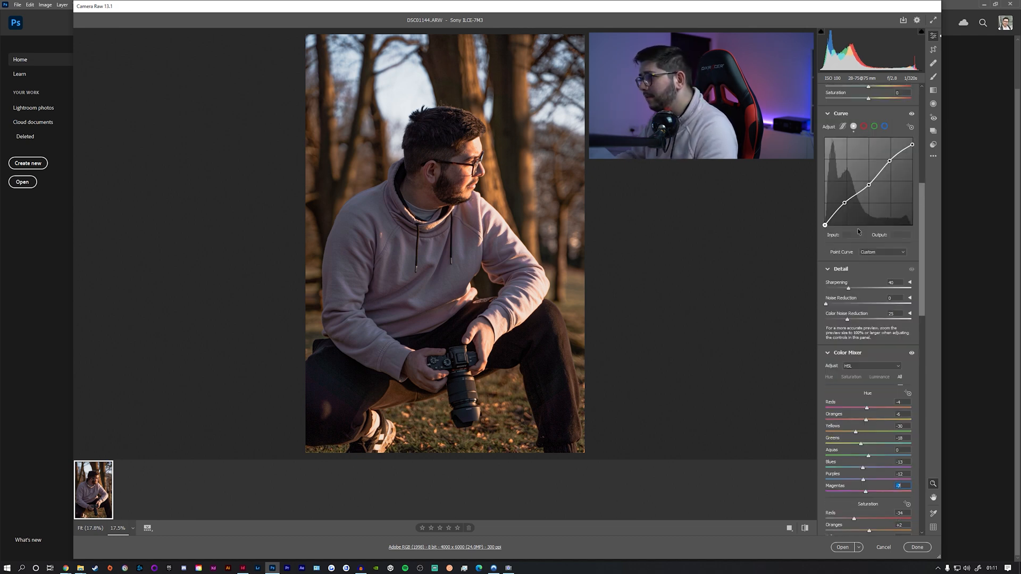
scroll(858, 231, up, 5)
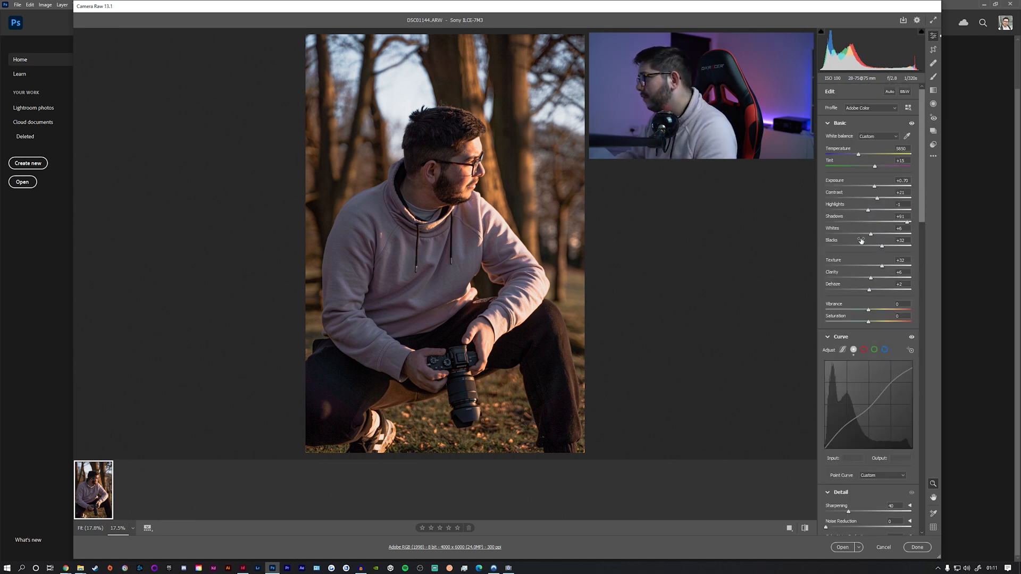
drag(872, 281, 879, 277)
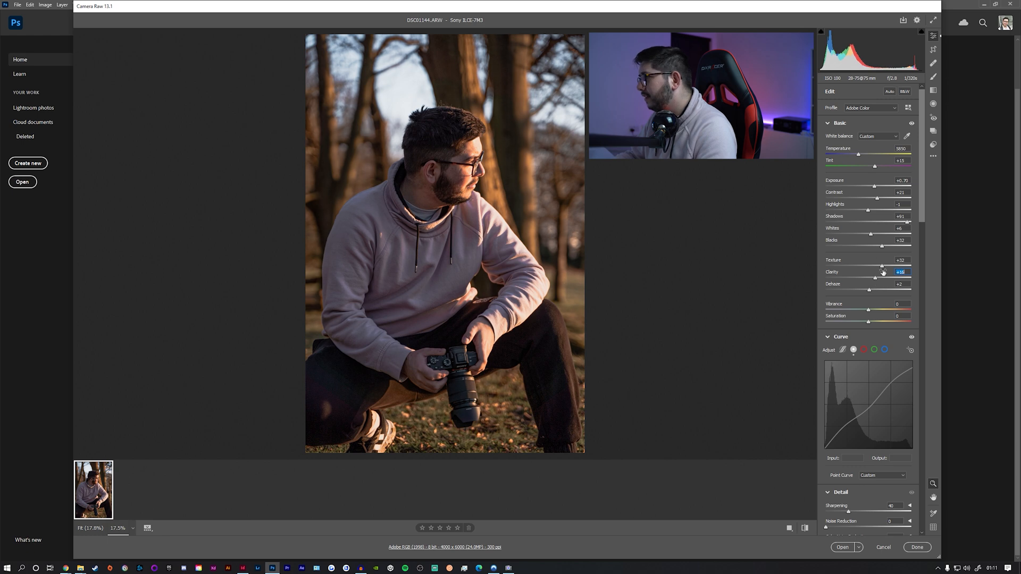
drag(860, 154, 860, 155)
Step: Calibrate Red Primary to hue -1 and saturation -8, Green Primary to hue +26 and saturation +1, Blue Primary to hue -17 and saturation +4
scroll(854, 441, down, 20)
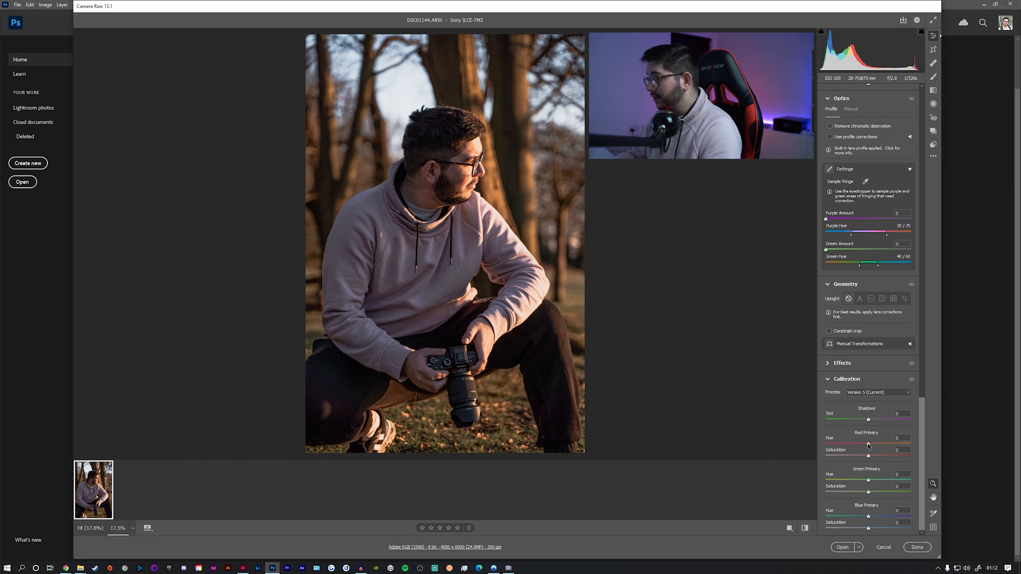
drag(869, 445, 862, 448)
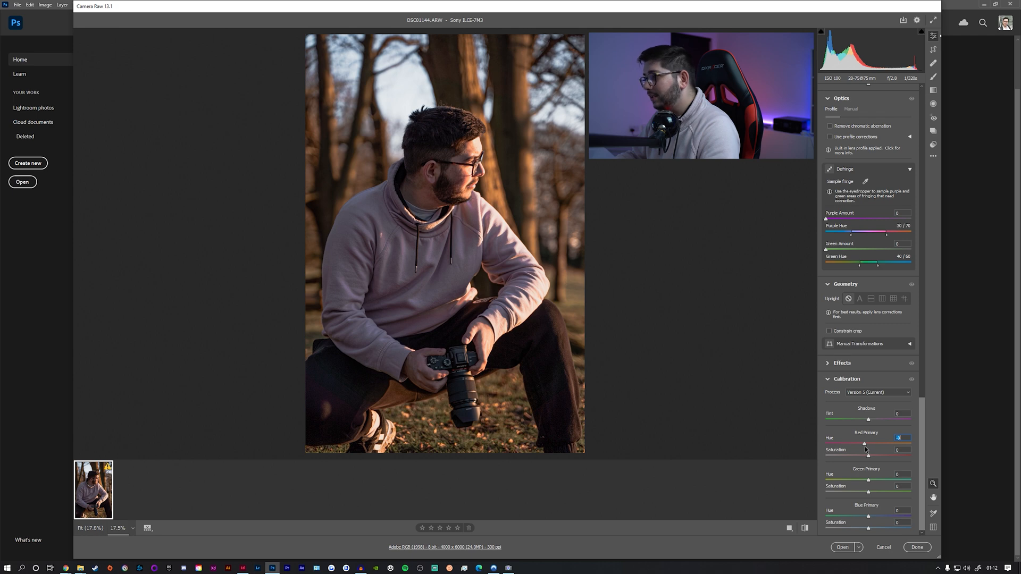
drag(868, 447, 872, 489)
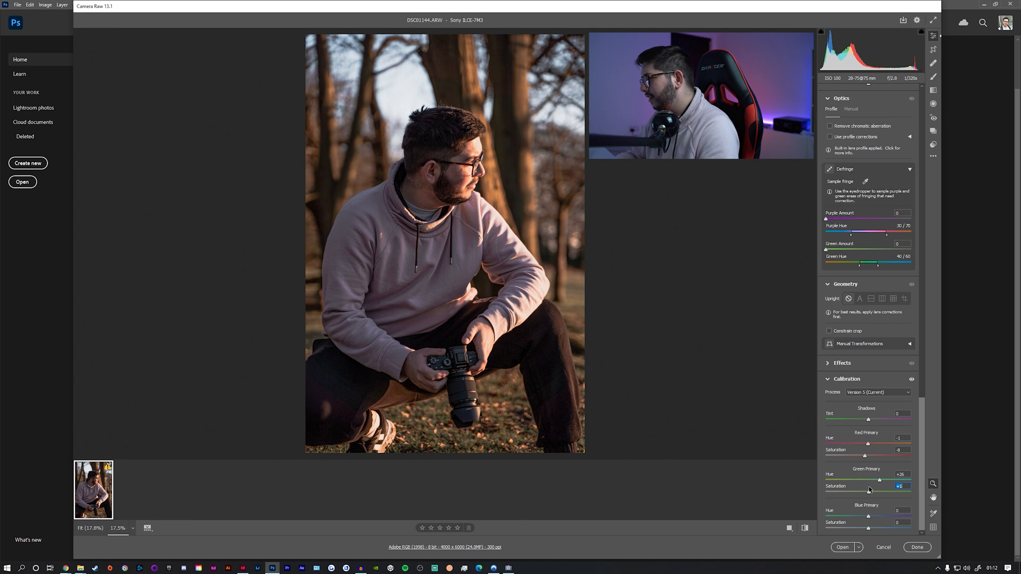
drag(867, 518, 855, 516)
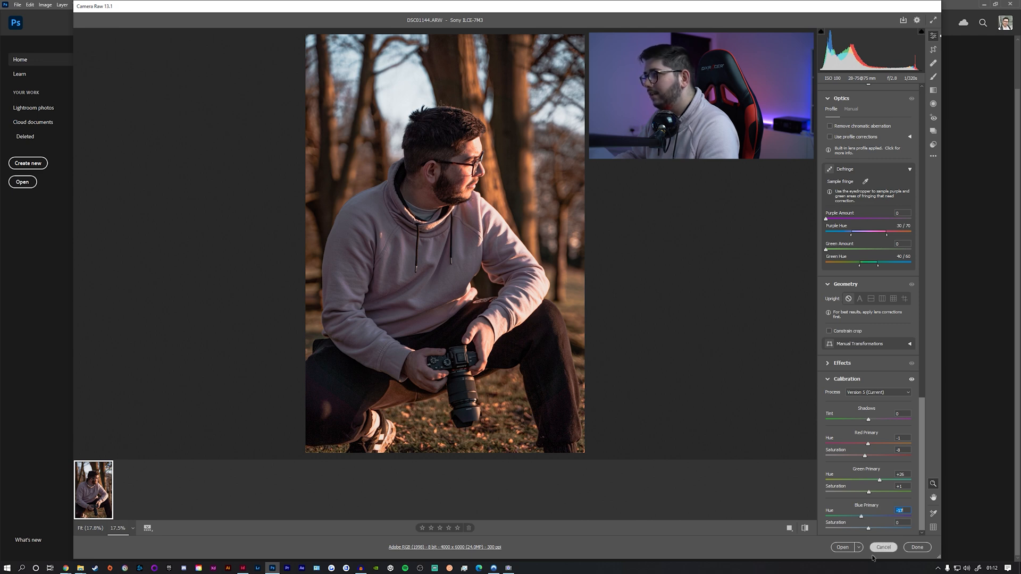
drag(868, 529, 871, 528)
Step: Compare the edited portrait with the original raw version several times
key(backslash)
key(backslash)
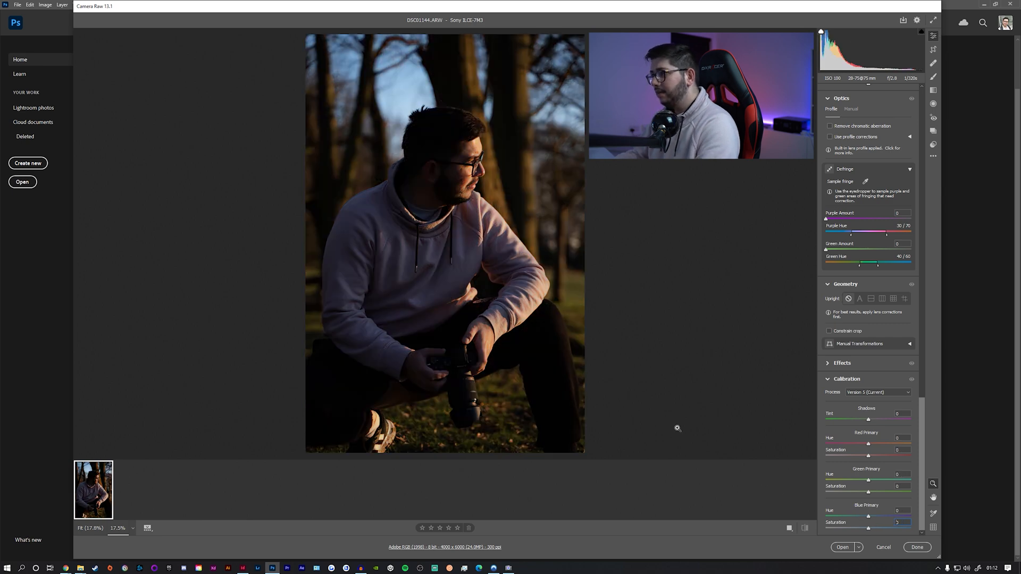
key(backslash)
key(backslash)
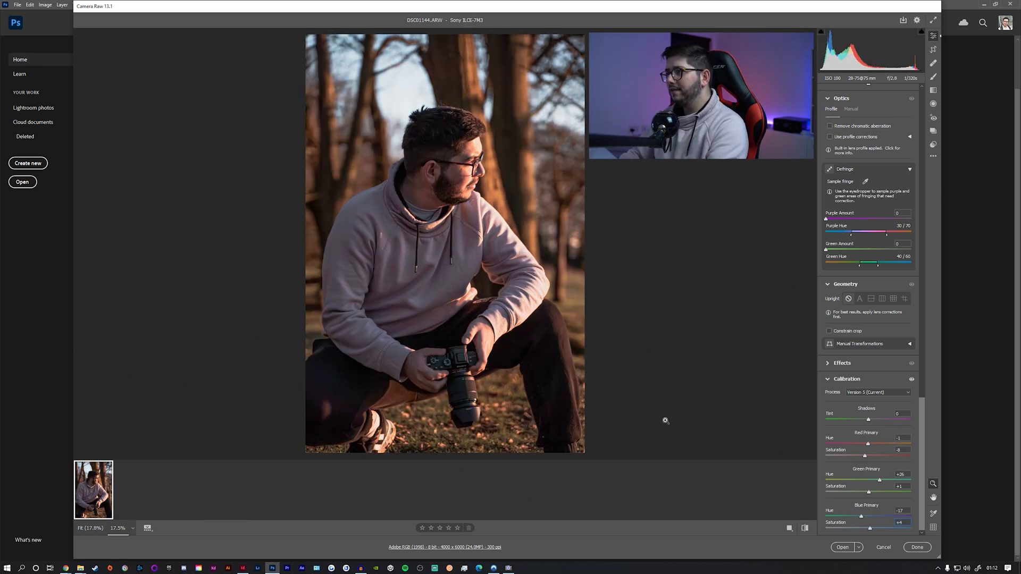
key(backslash)
key(backslash)
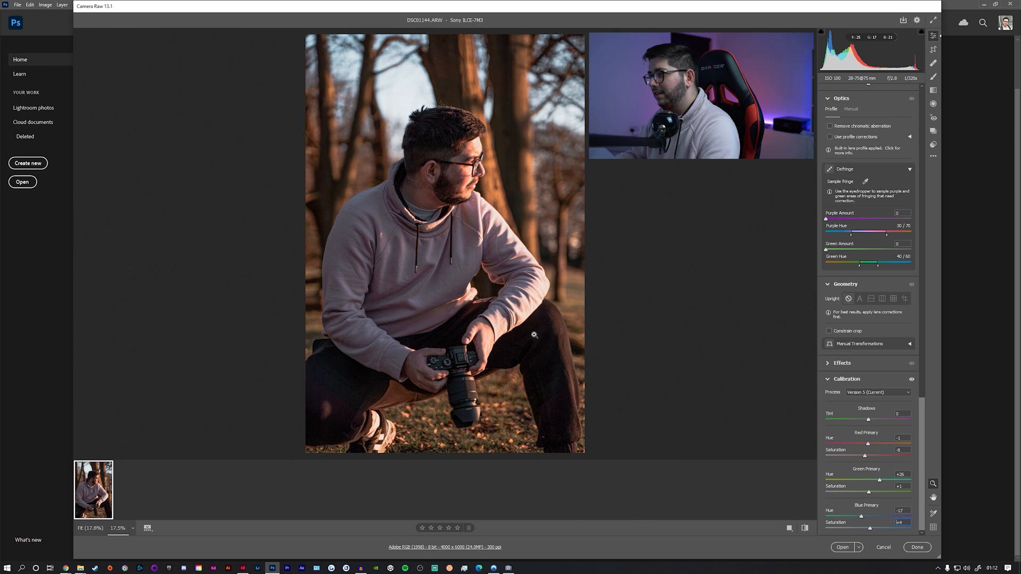
Step: Grade the highlights with a warm orange tint of hue 22, saturation 12 and luminance -31
scroll(894, 379, up, 6)
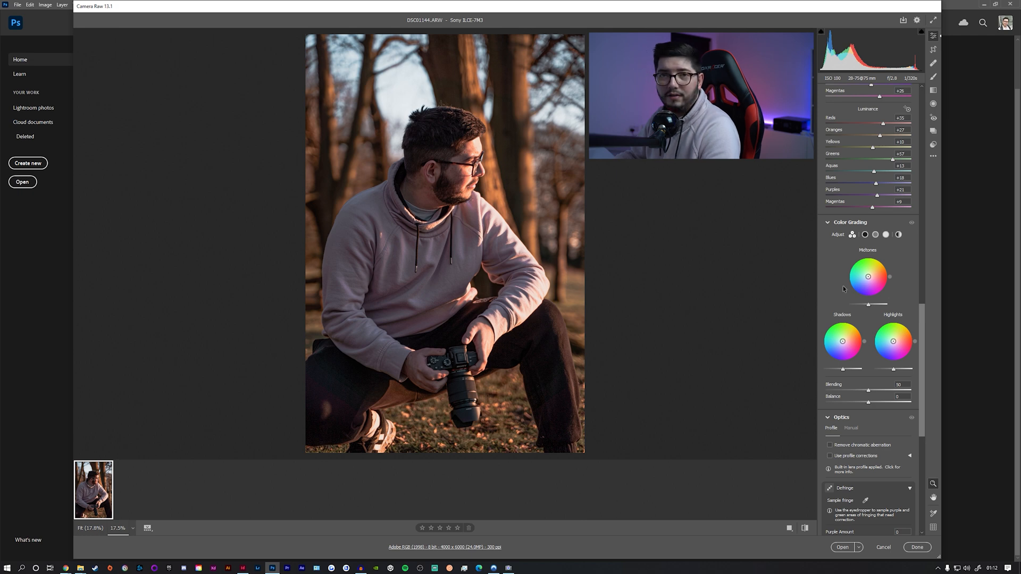
drag(893, 341, 896, 337)
double_click(895, 339)
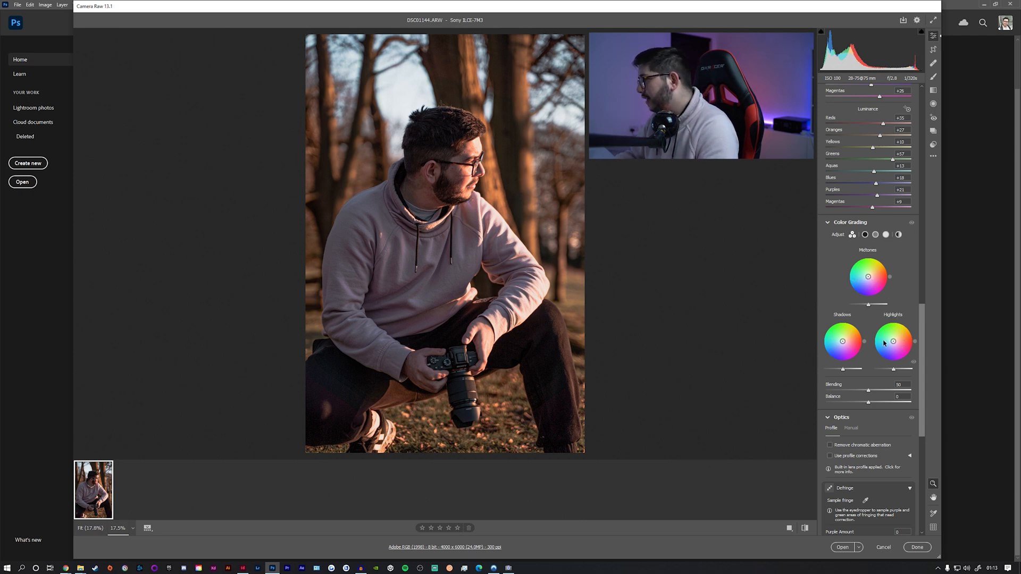
drag(893, 341, 894, 340)
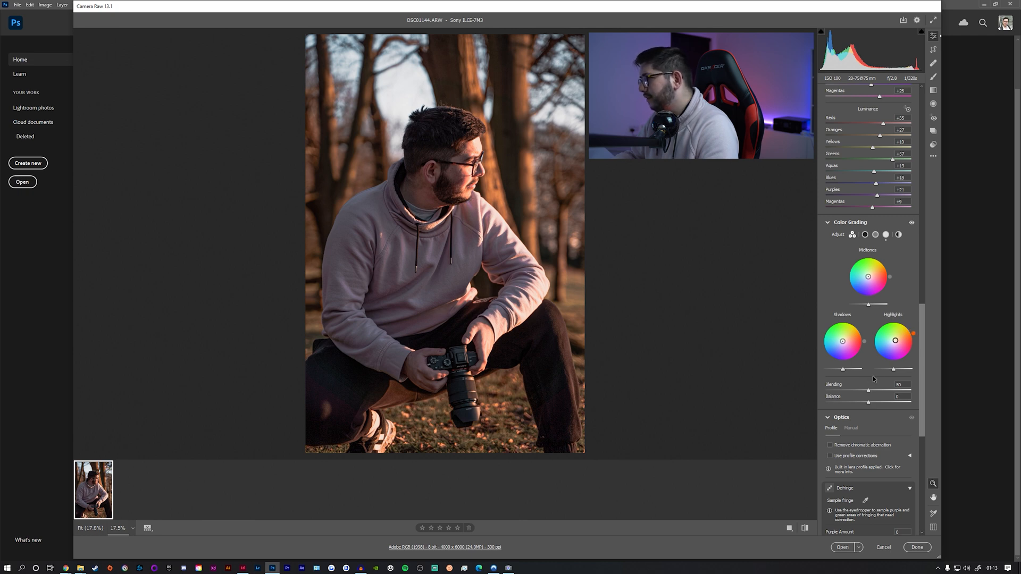
drag(893, 369, 887, 370)
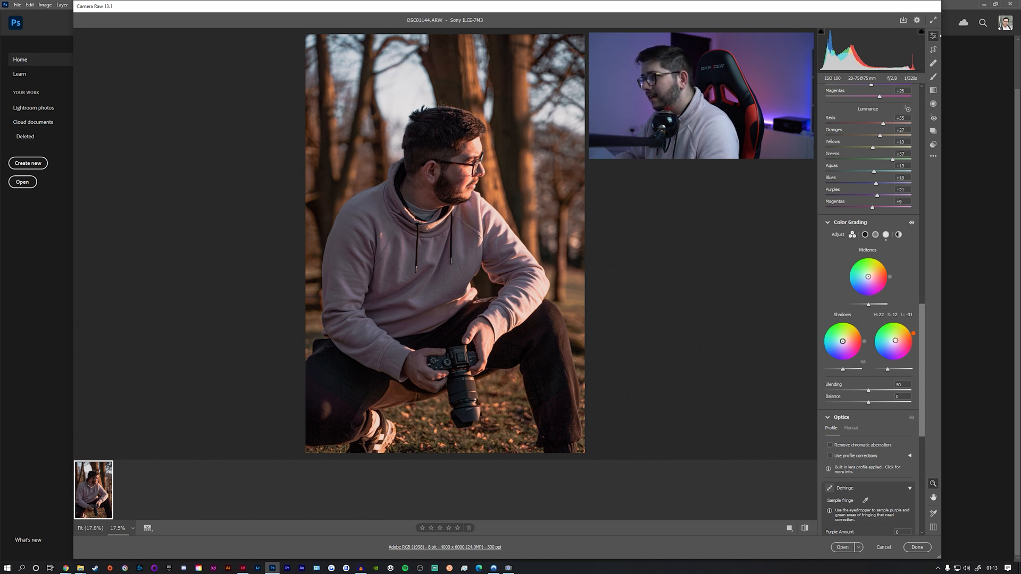
Step: Grade the shadows with hue 193, saturation 13 and luminance -12, and tint the midtones a warm orange-yellow
mouse_move(842, 341)
mouse_down()
mouse_move(840, 370)
mouse_move(839, 342)
mouse_up()
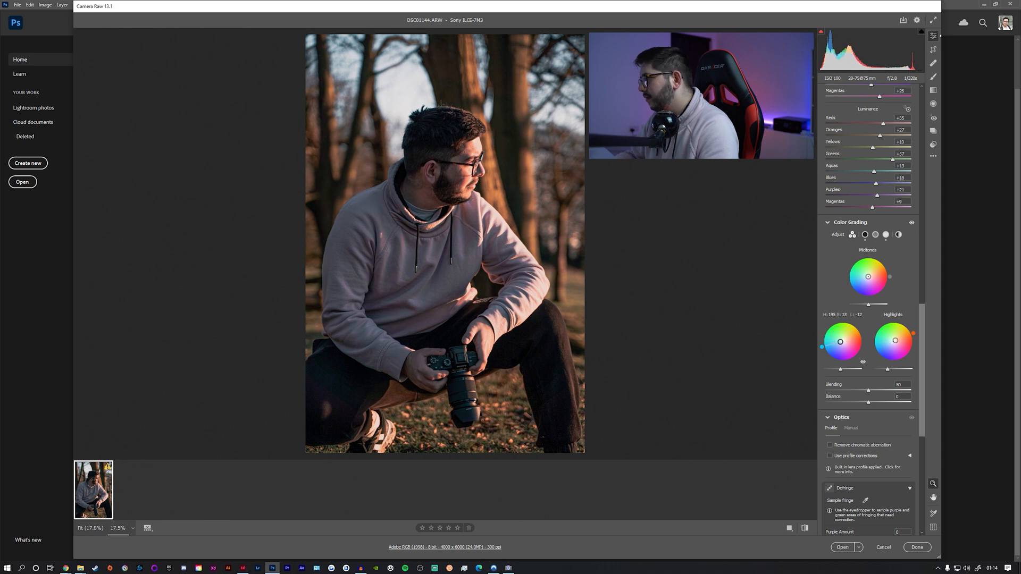
drag(872, 281, 871, 275)
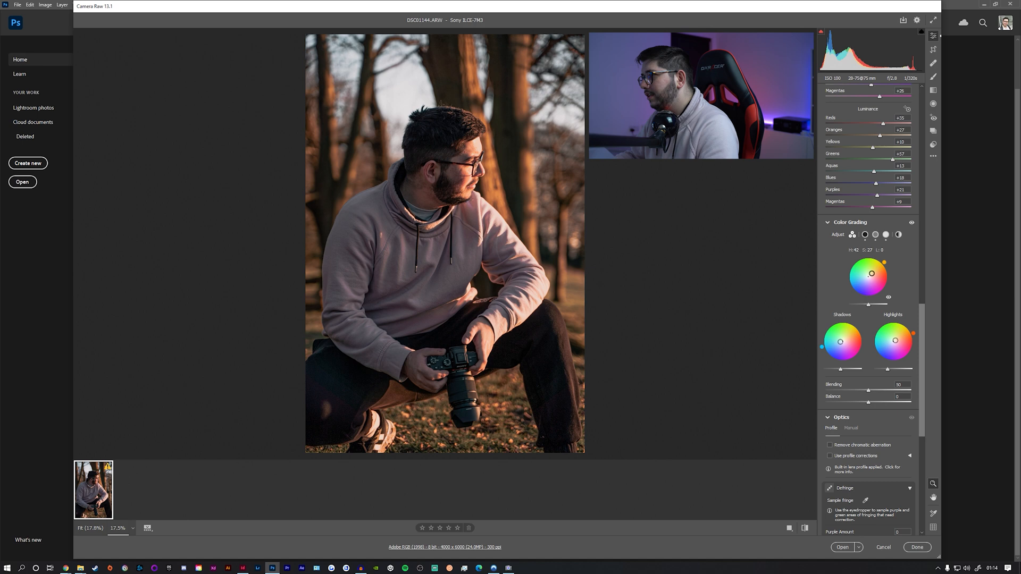
drag(871, 273, 872, 273)
Step: Set Dehaze to +13 and Shadows to +94 for the portrait
scroll(876, 277, up, 15)
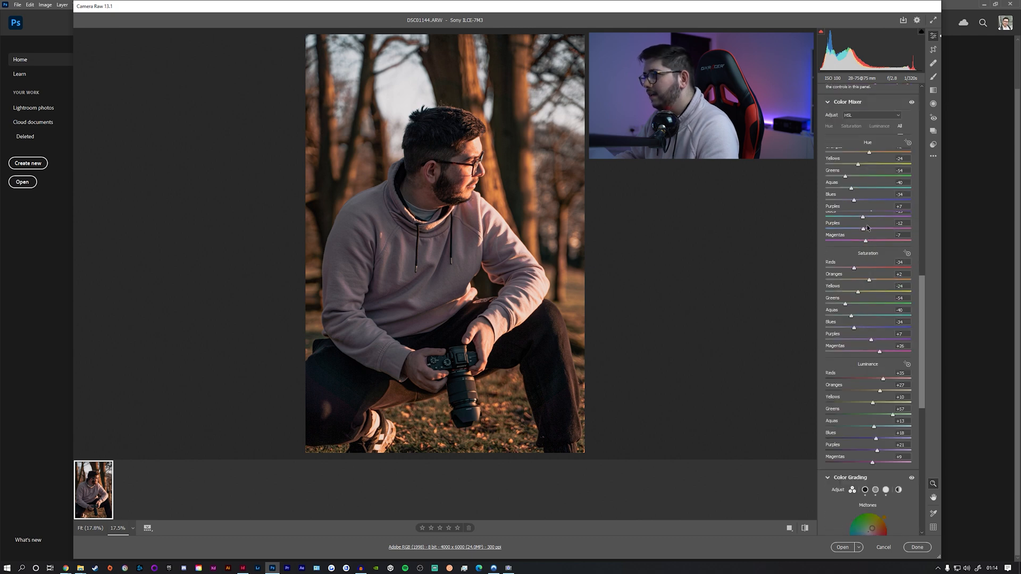
scroll(868, 231, up, 5)
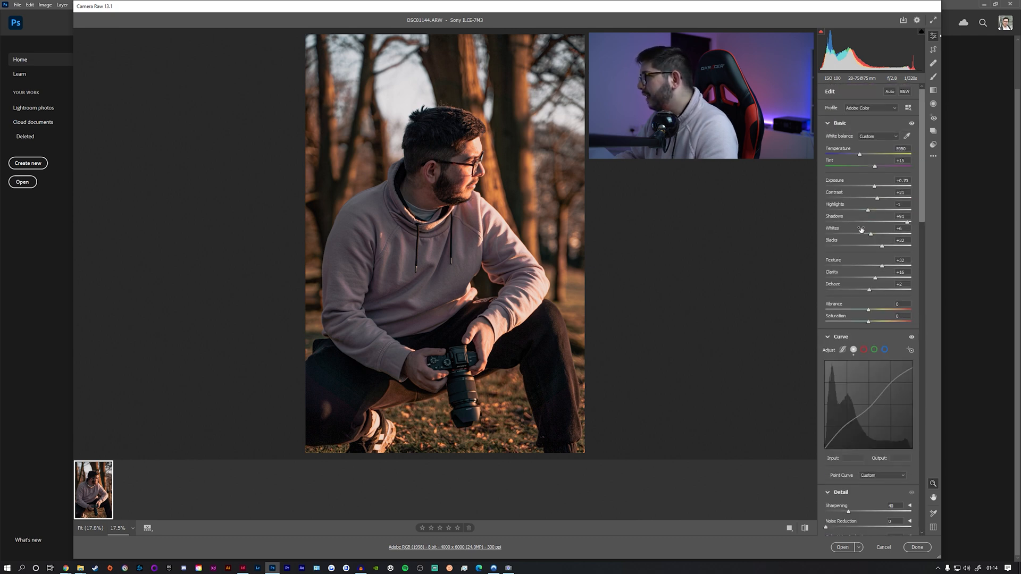
drag(869, 292, 873, 292)
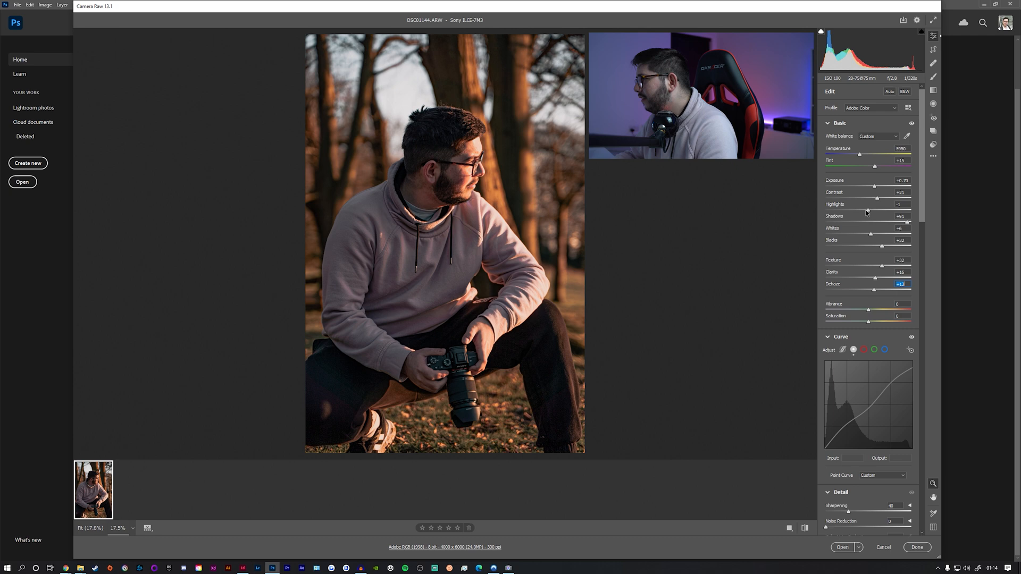
drag(908, 224, 909, 223)
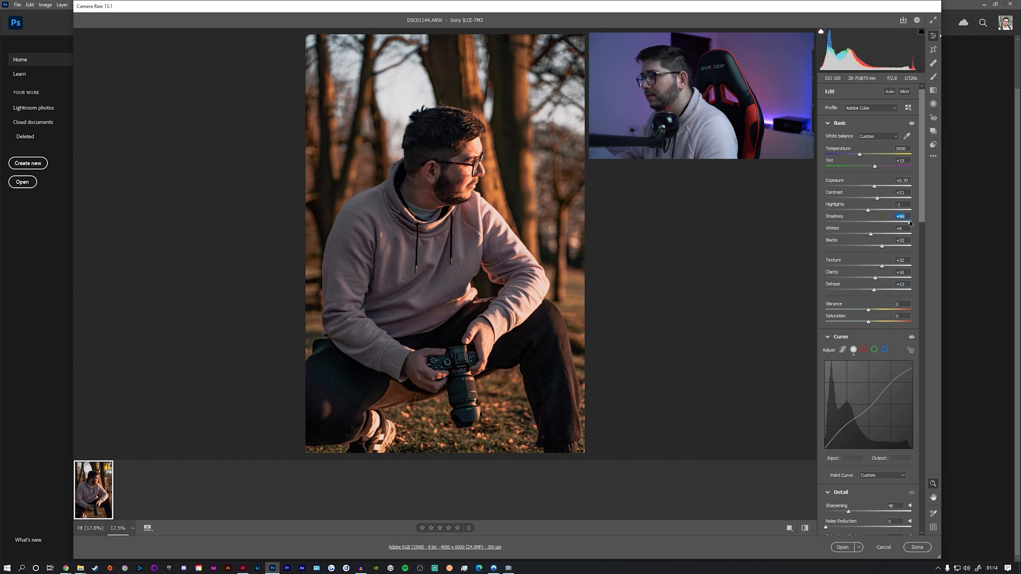
Step: Add midtone, highlight and shadow points to the red channel curve, try raising the highlight point, and undo that change
scroll(872, 255, down, 5)
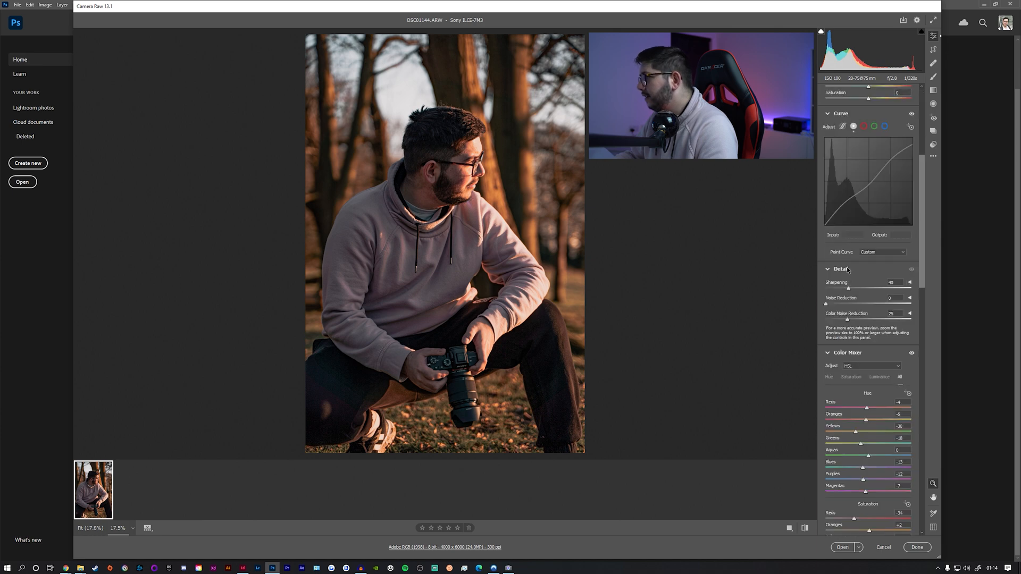
scroll(864, 282, up, 3)
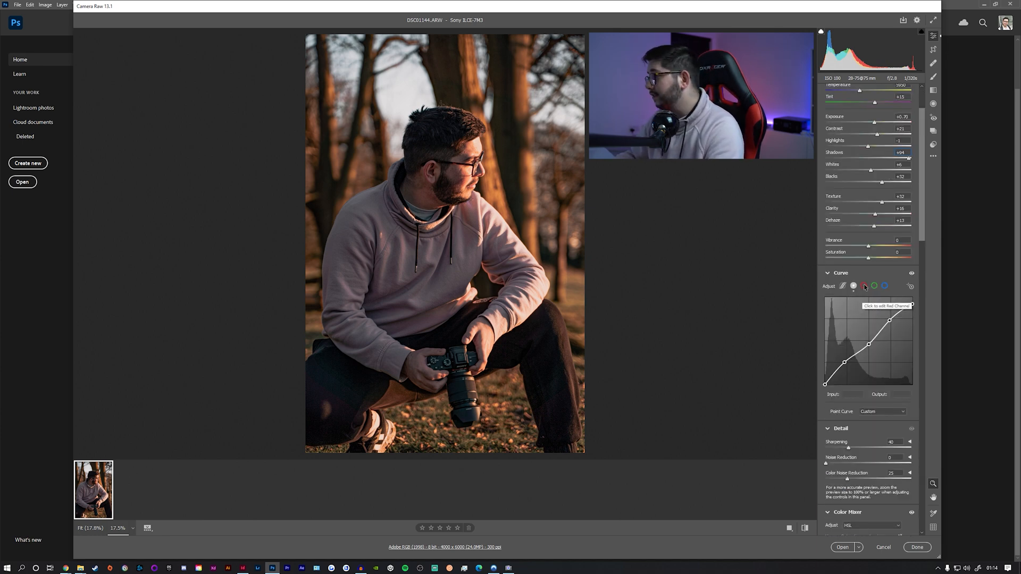
click(864, 286)
click(868, 342)
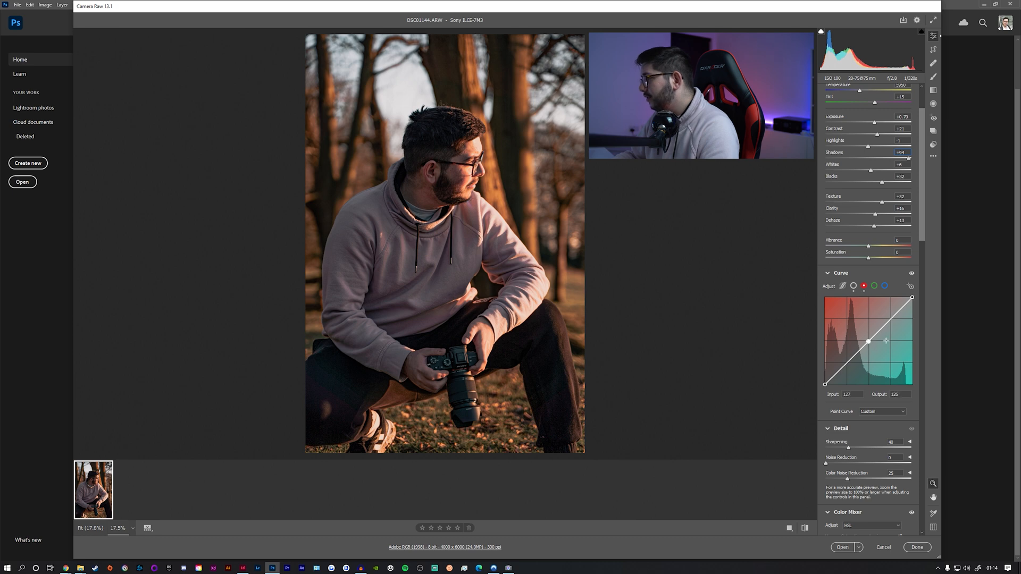
click(891, 320)
click(846, 364)
drag(891, 319, 885, 316)
key(ctrl+z)
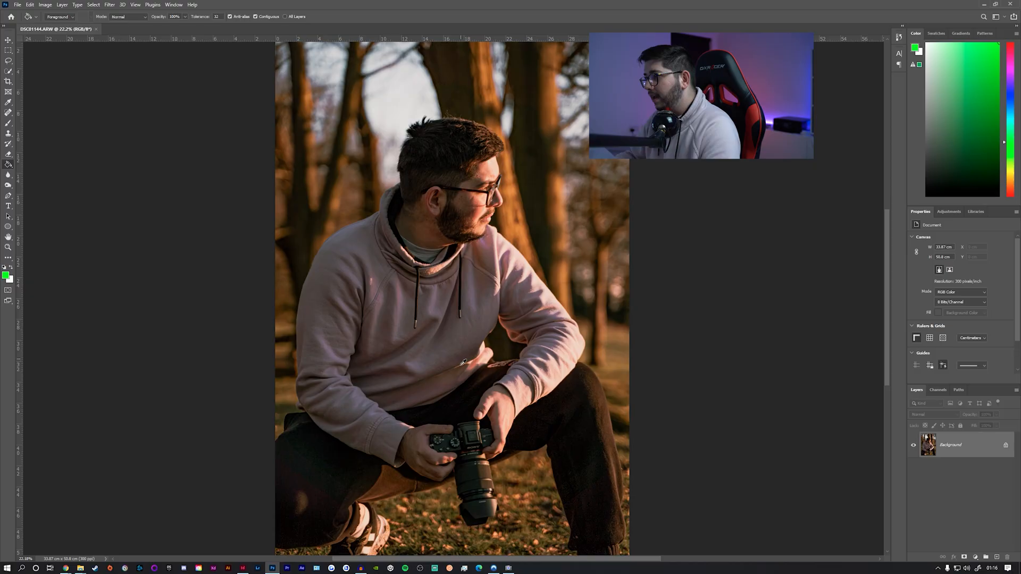
Step: In the main Photoshop window, add an Exposure adjustment layer above the portrait and set its exposure to +0.44
key(ctrl+0)
click(975, 556)
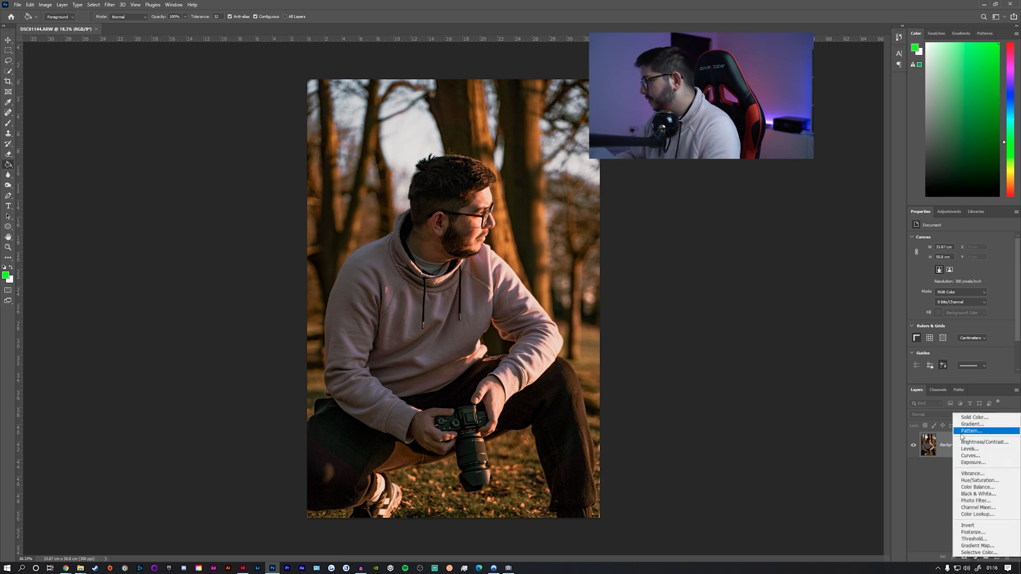
click(973, 462)
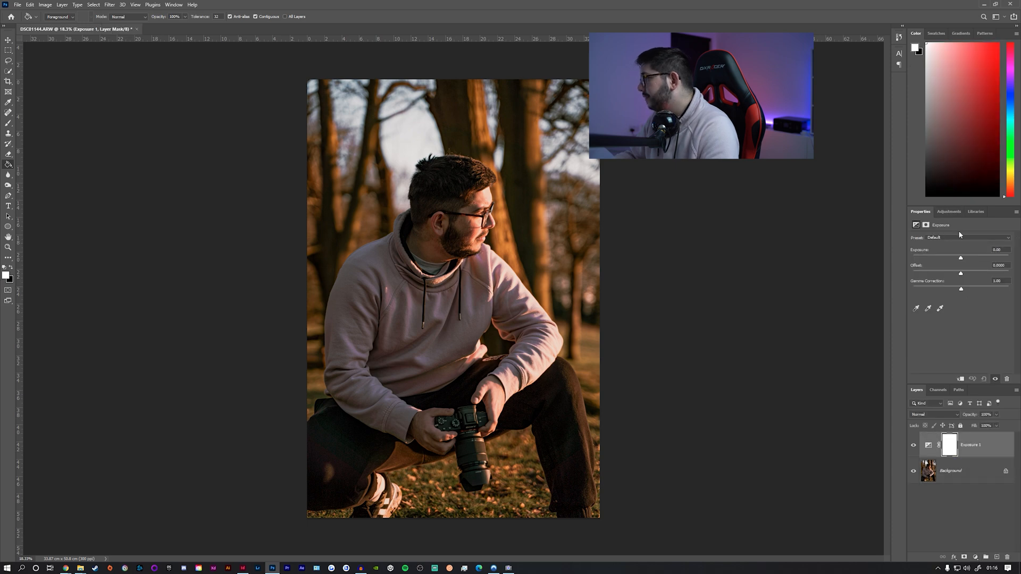
drag(960, 257, 965, 258)
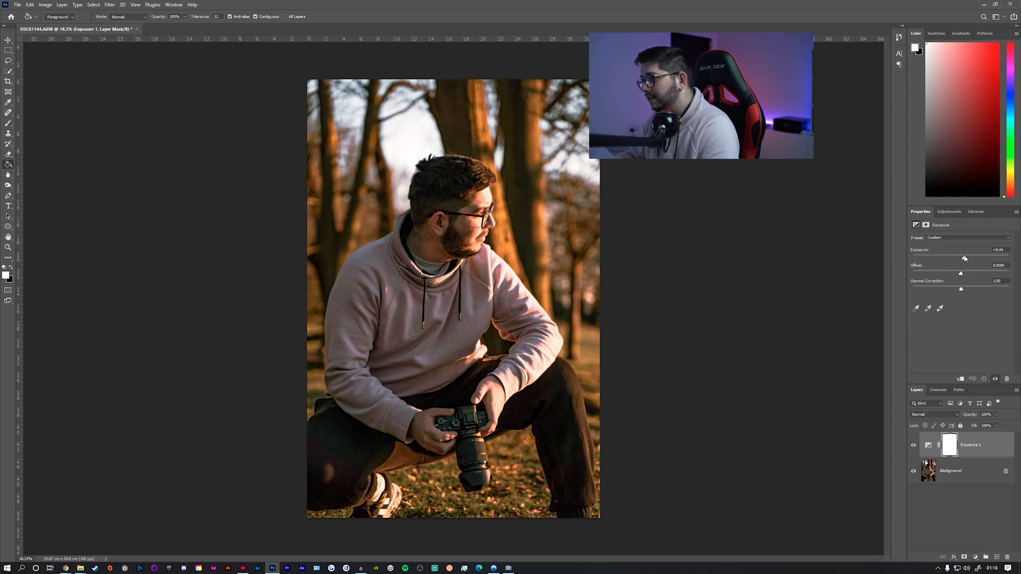
drag(960, 274, 961, 275)
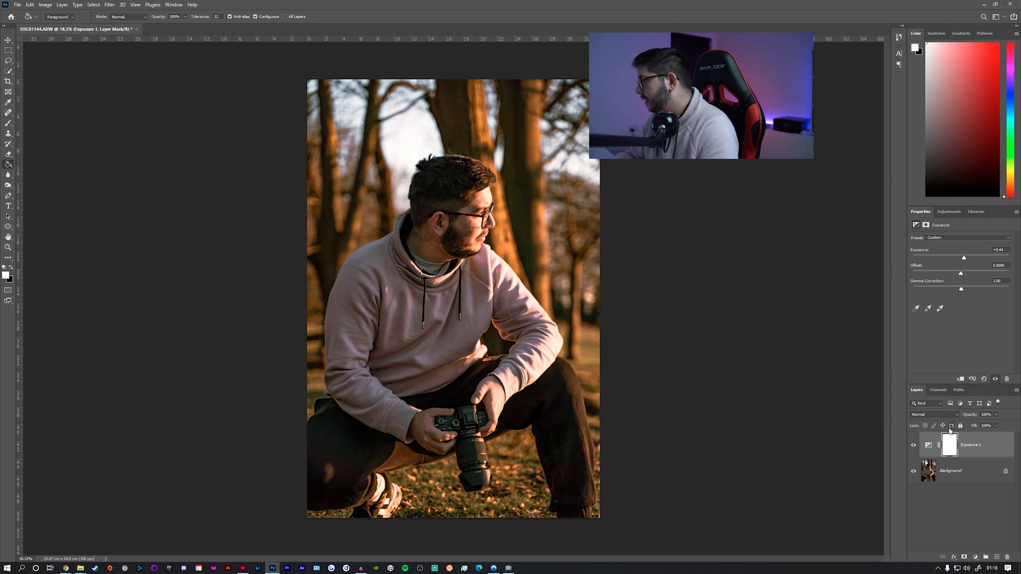